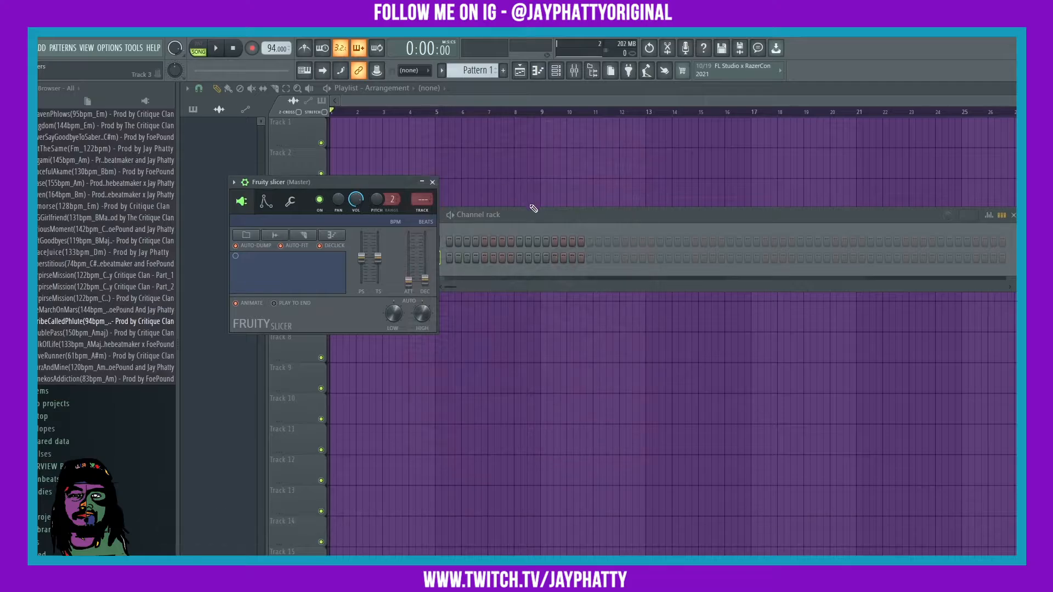
Step: Move the Channel rack and Fruity Slicer windows aside and preview the TribeCalledPhlute sample
drag(531, 211, 394, 219)
drag(299, 187, 601, 172)
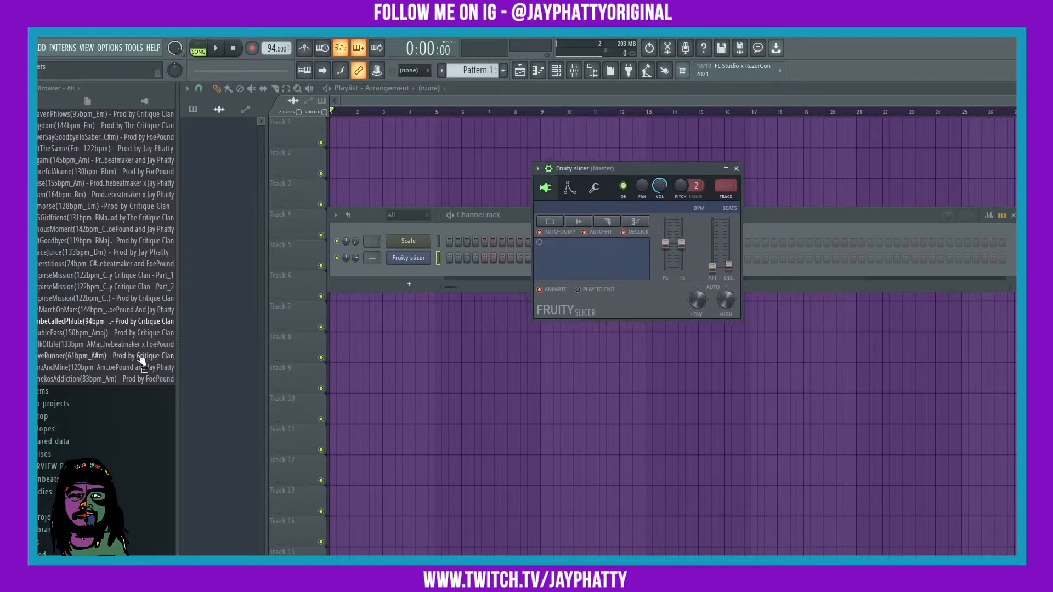
click(87, 324)
Step: Load the TribeCalledPhlute sample into Fruity Slicer and chop it by Beat
drag(86, 328, 396, 258)
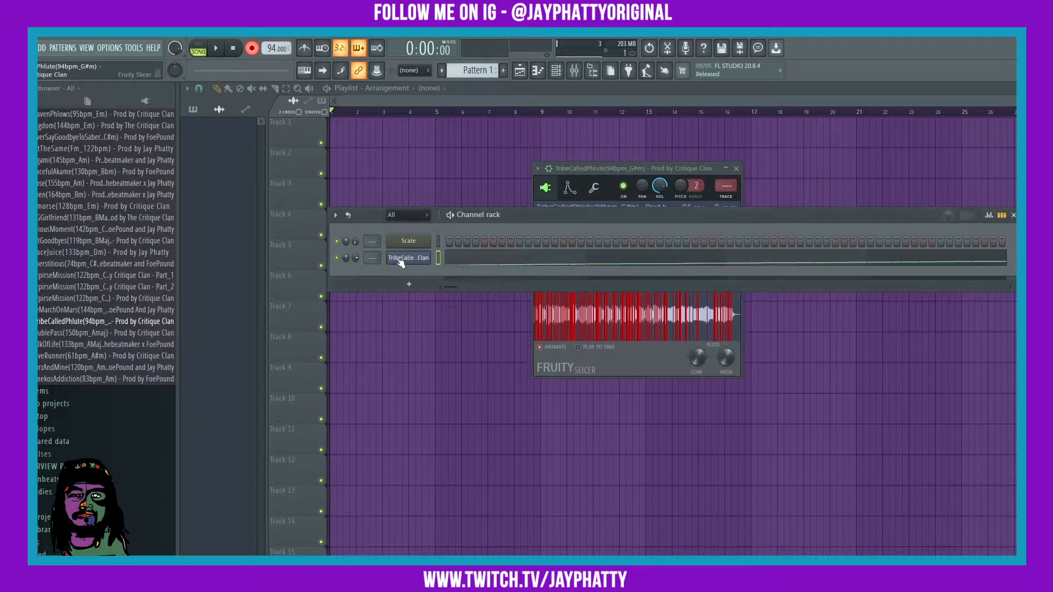
drag(612, 165, 456, 173)
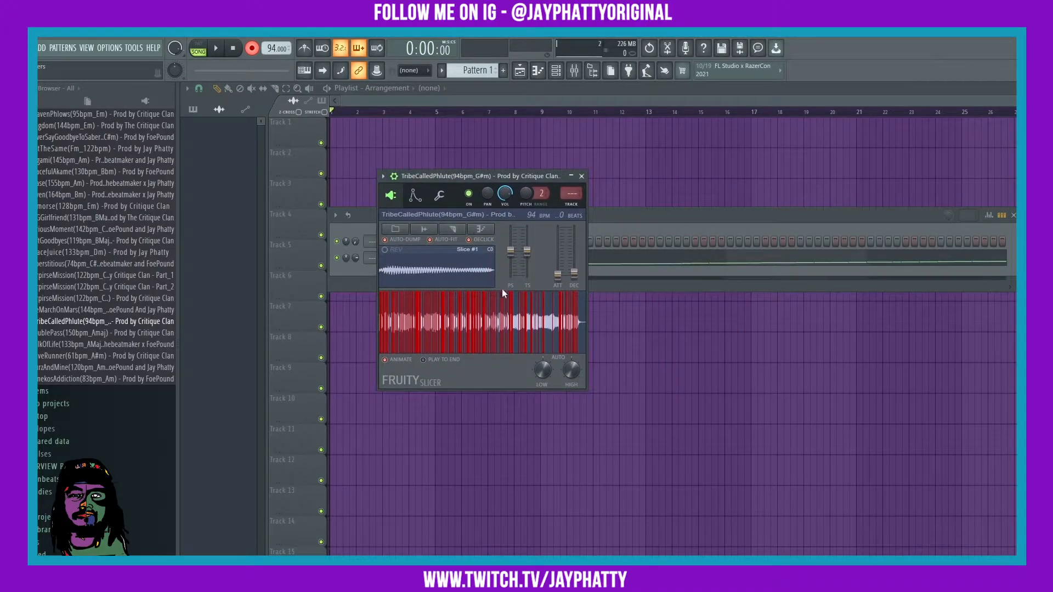
click(456, 231)
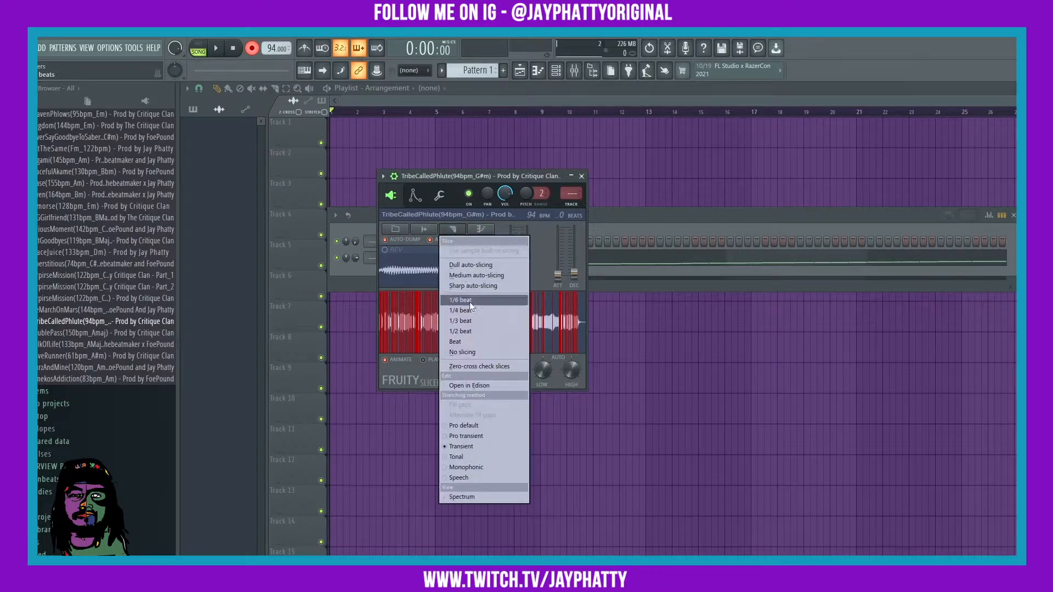
click(458, 341)
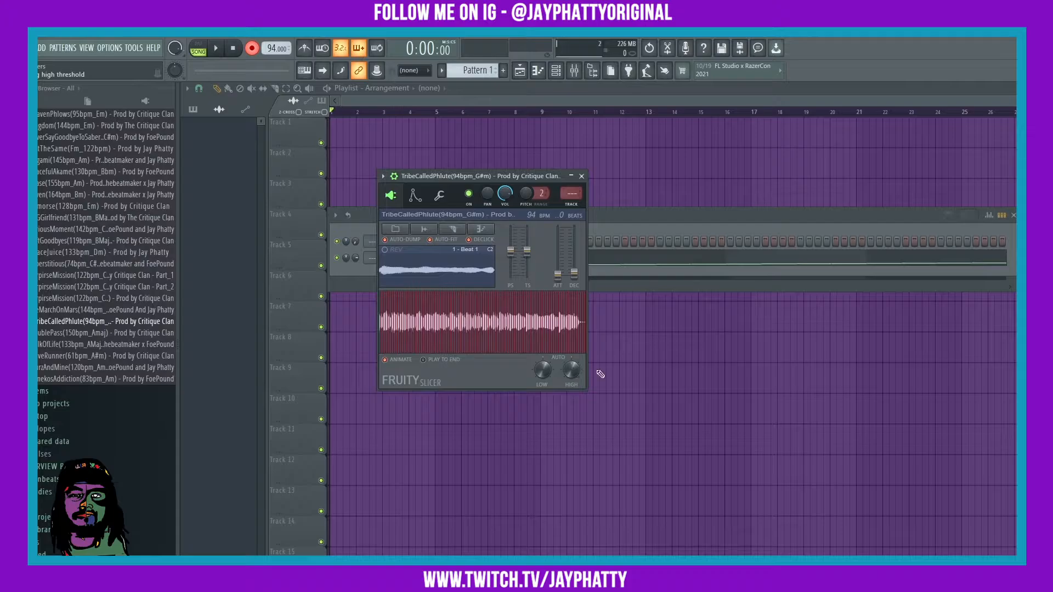
Step: Open the slicer channel's slice notes in the piano roll
drag(476, 177, 723, 131)
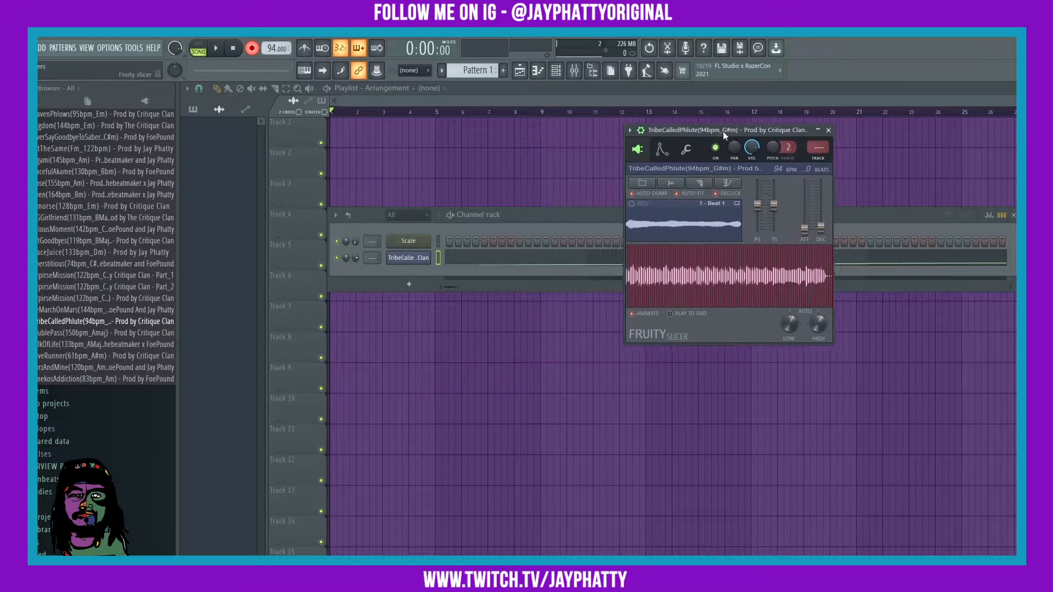
right_click(412, 259)
click(451, 259)
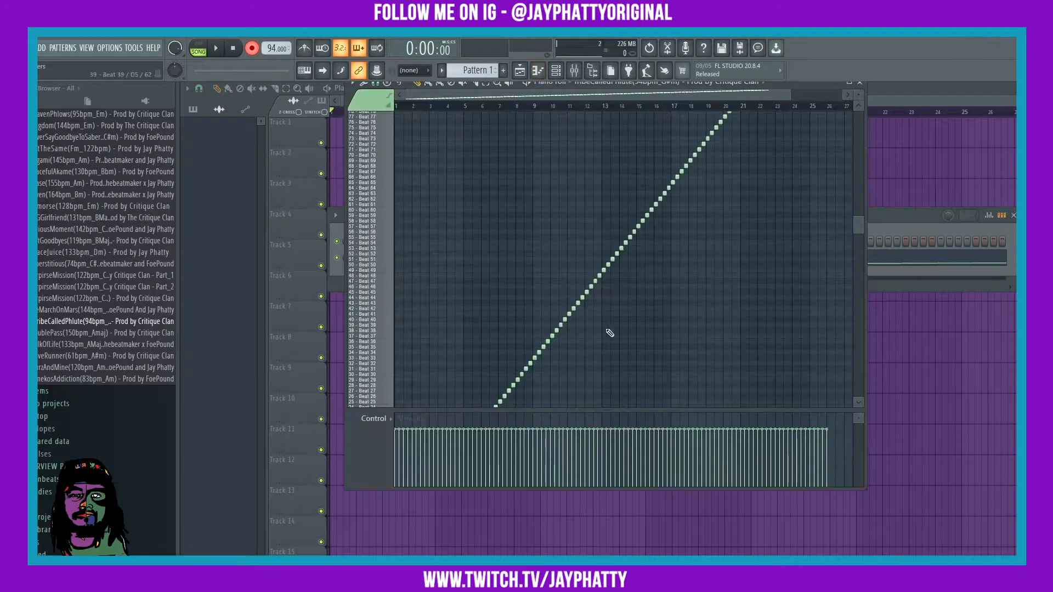
scroll(609, 333, down, 5)
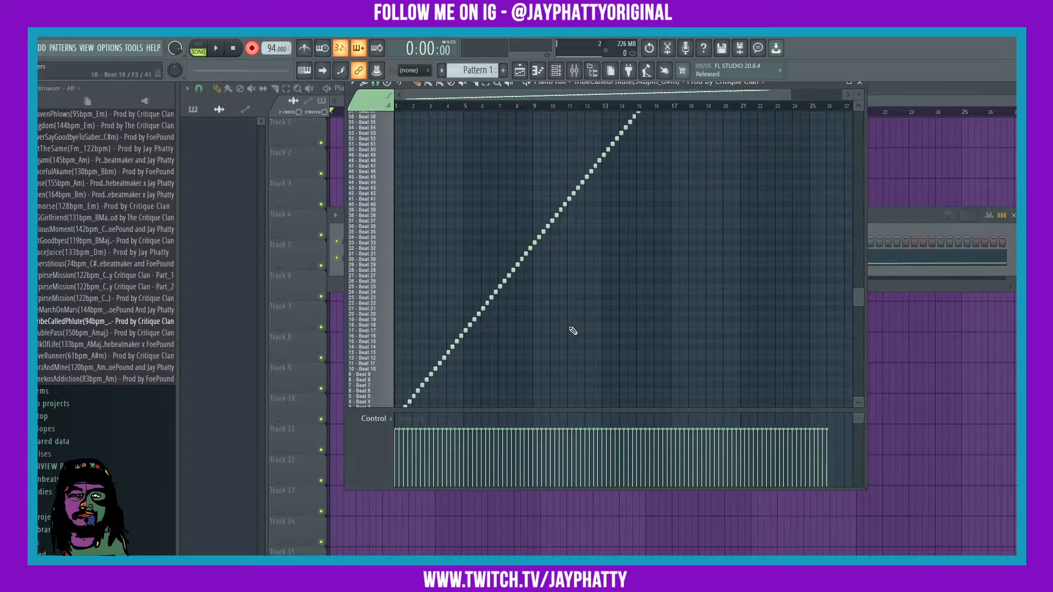
scroll(418, 336, up, 10)
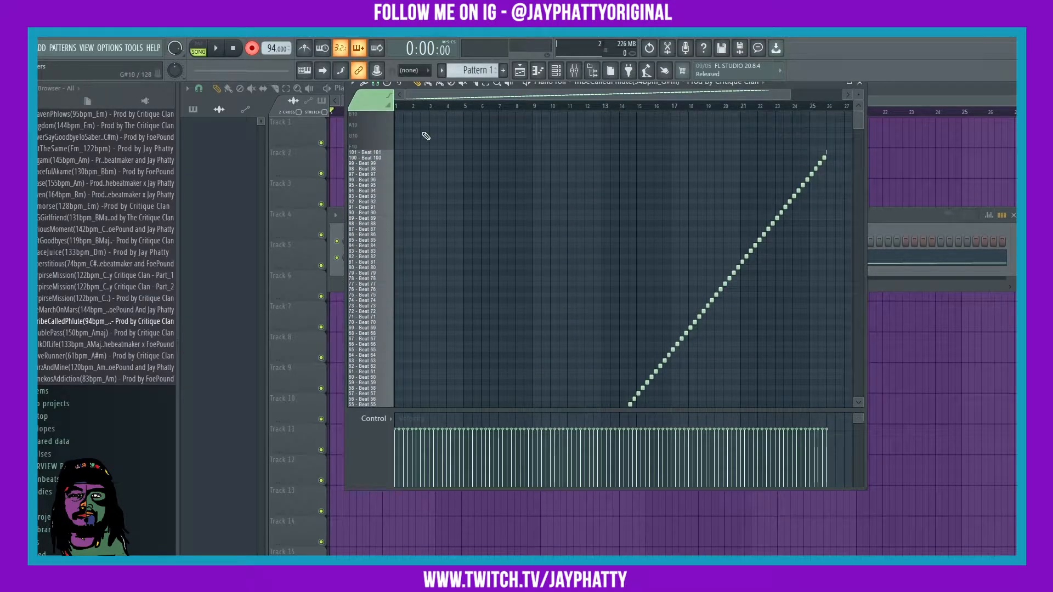
scroll(442, 188, down, 7)
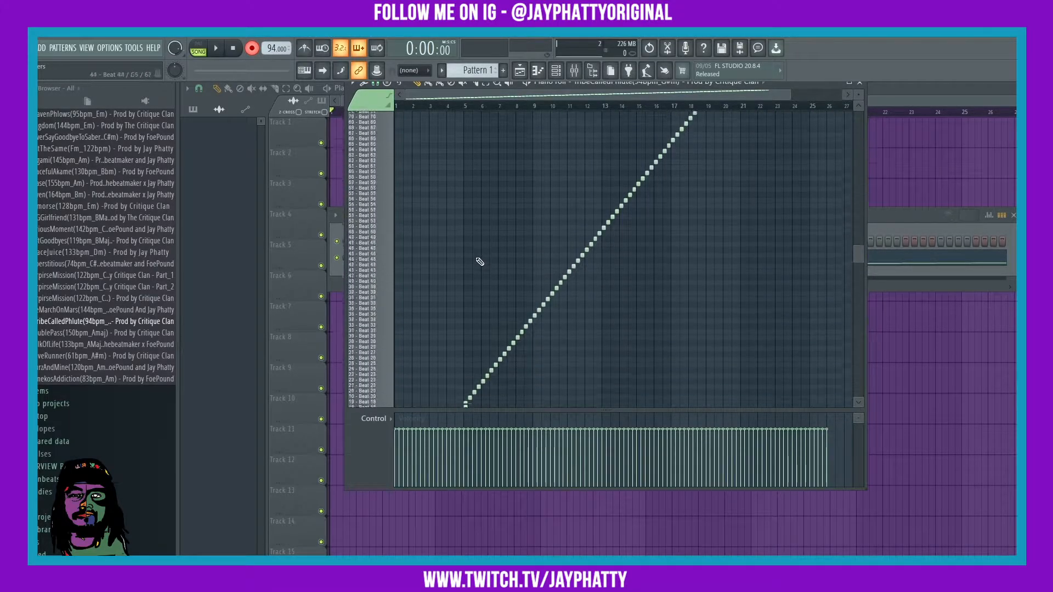
scroll(478, 259, up, 1)
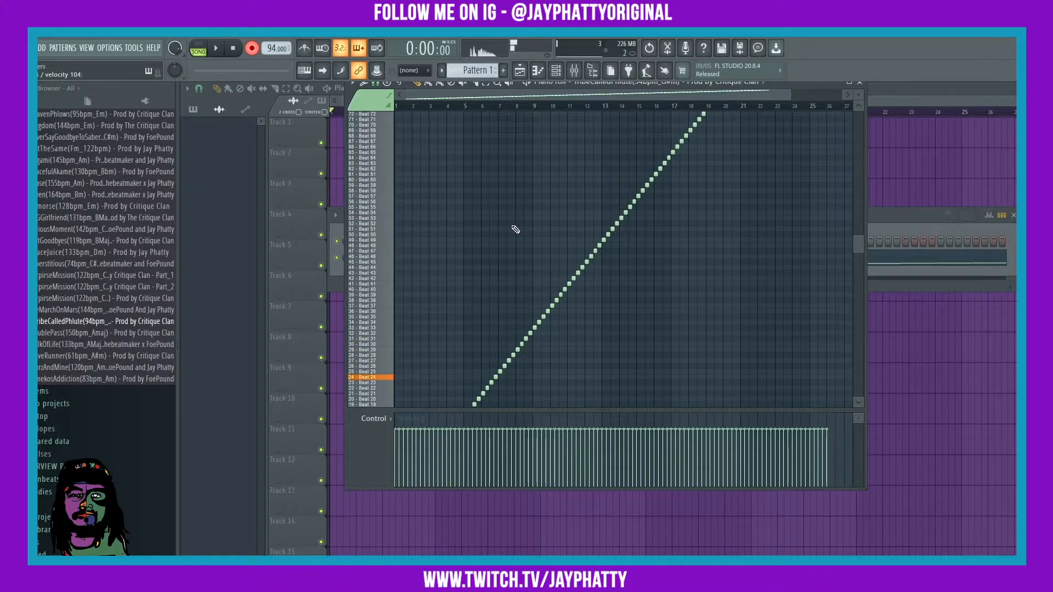
Step: Set the Fruity Slicer's ATT to 12 ms and its channel VOL knob to 135%
click(885, 219)
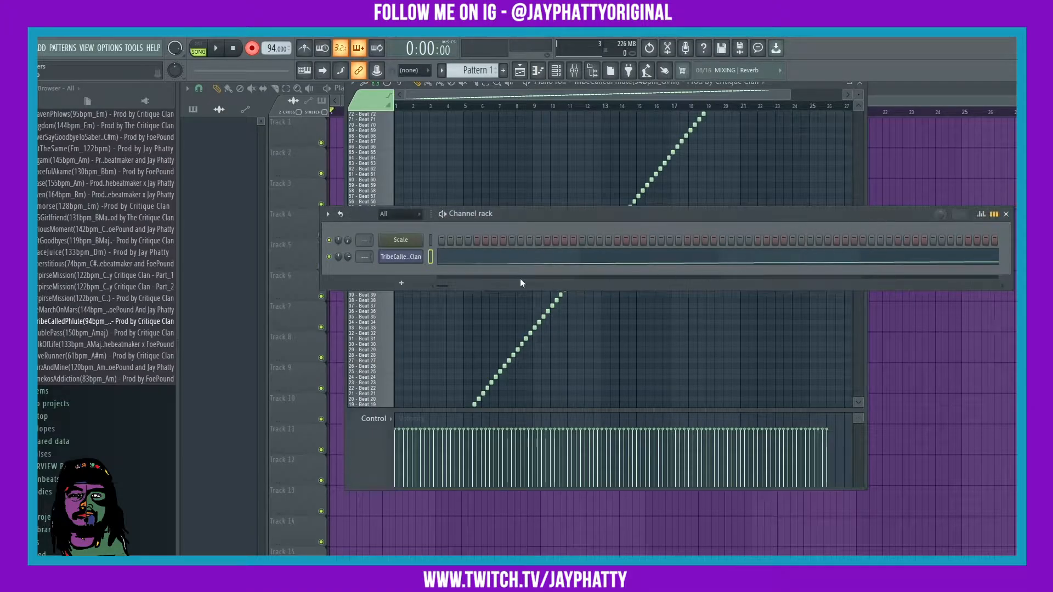
click(407, 261)
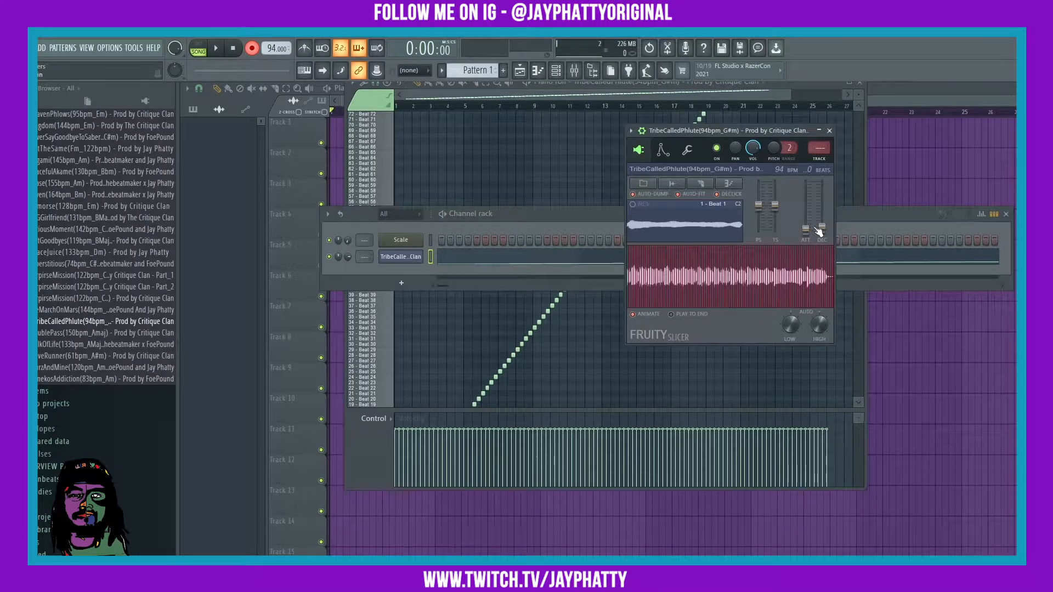
drag(806, 230, 805, 223)
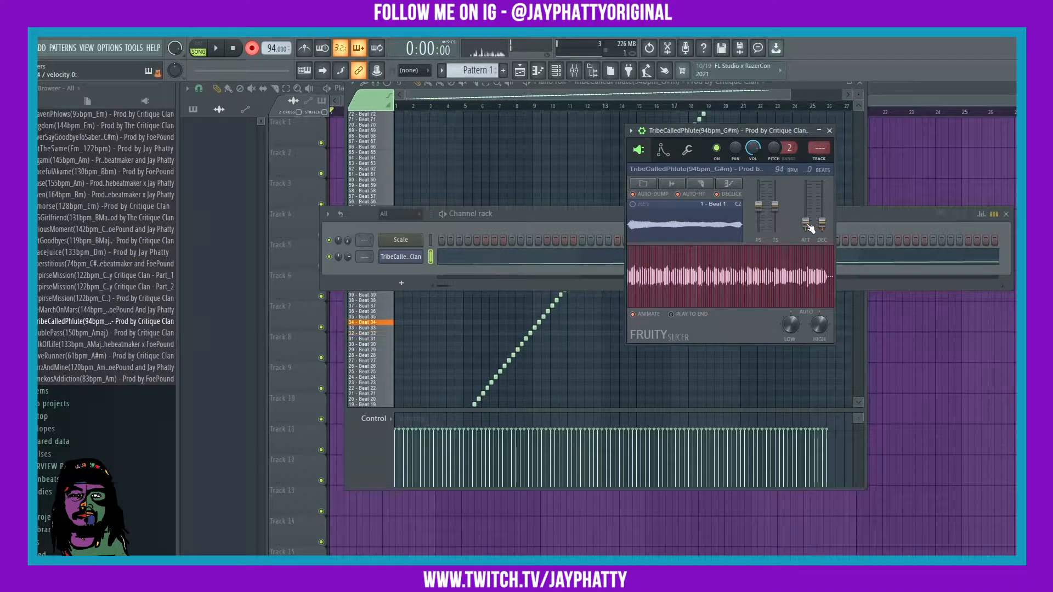
click(688, 151)
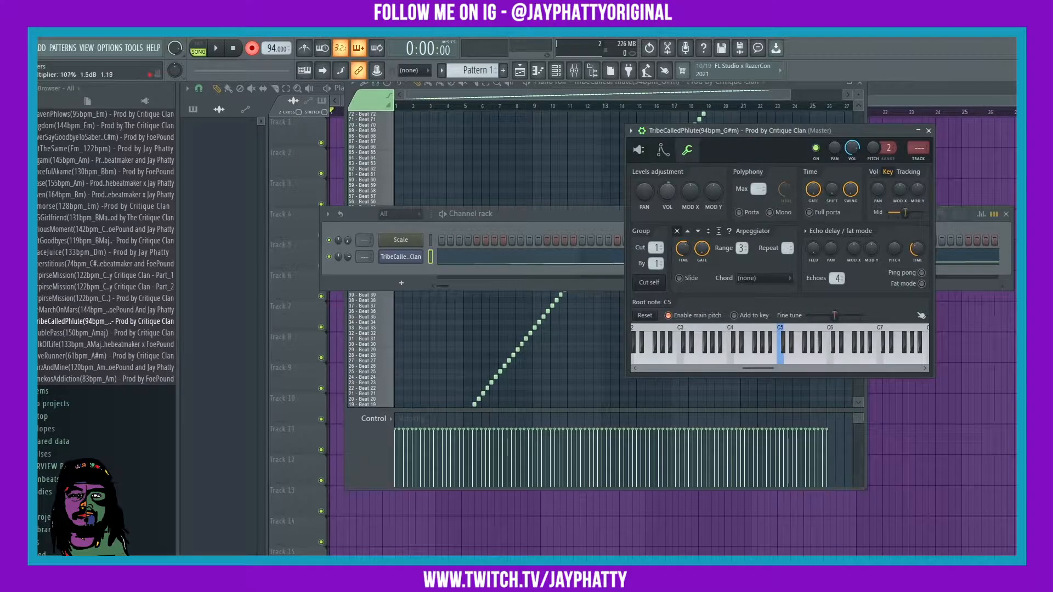
drag(666, 190, 666, 172)
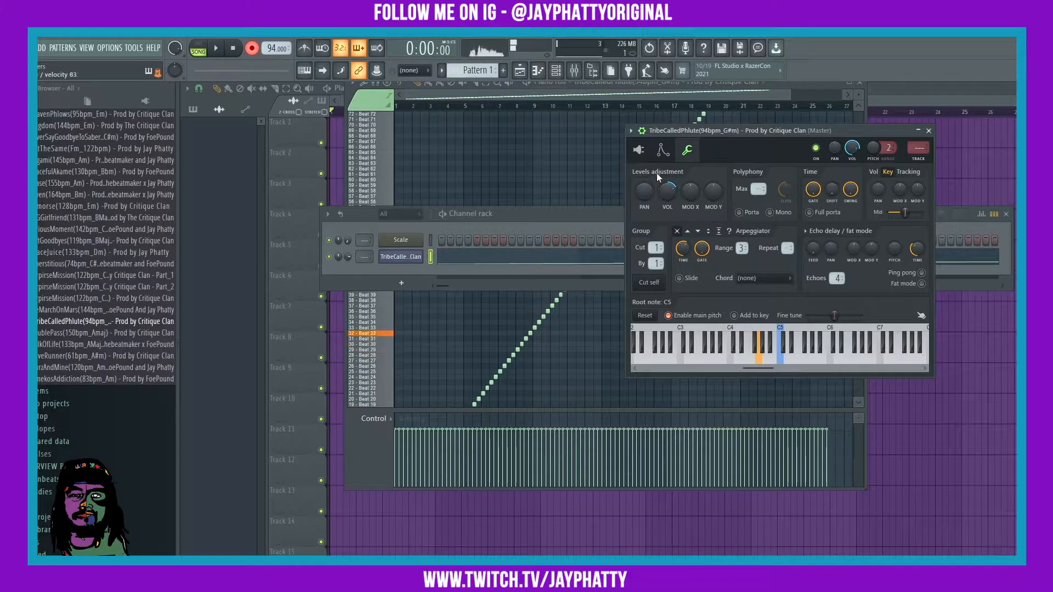
click(638, 150)
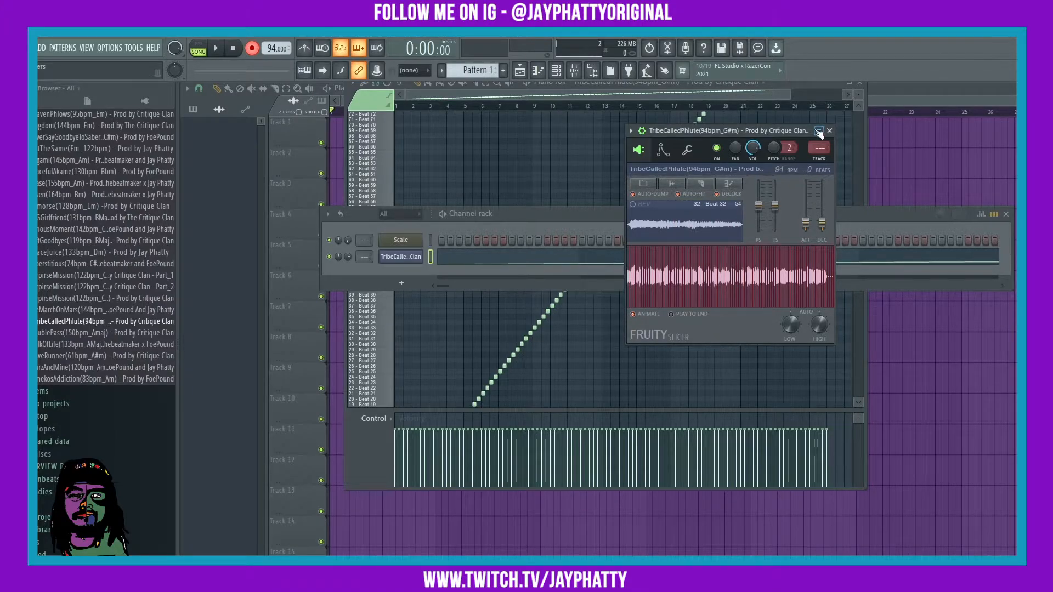
click(809, 87)
Step: Select all the staircase slice notes in the piano roll with Ctrl+A and delete them
scroll(721, 175, down, 5)
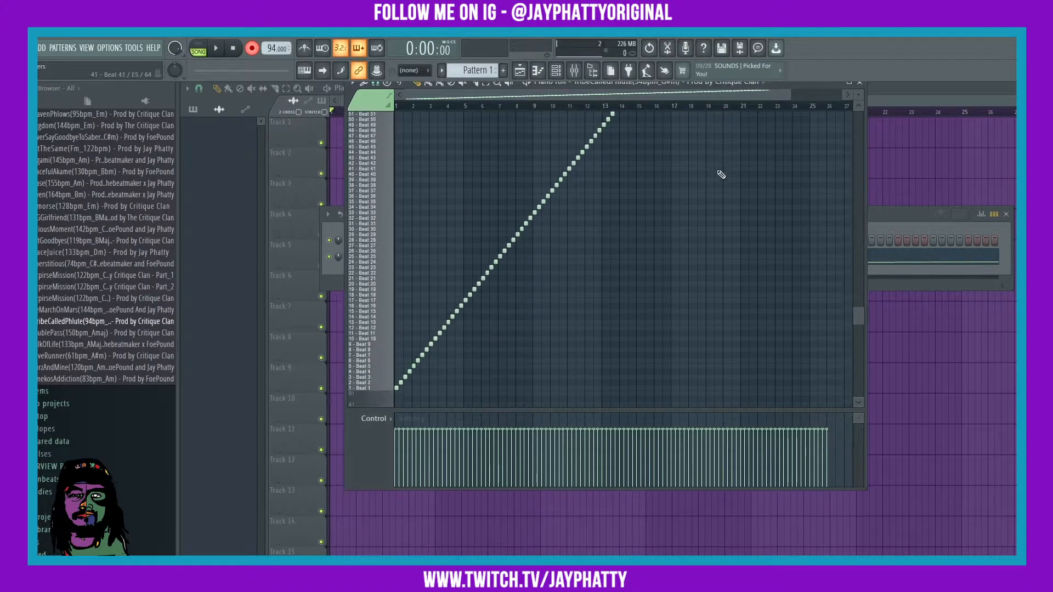
key(ctrl+a)
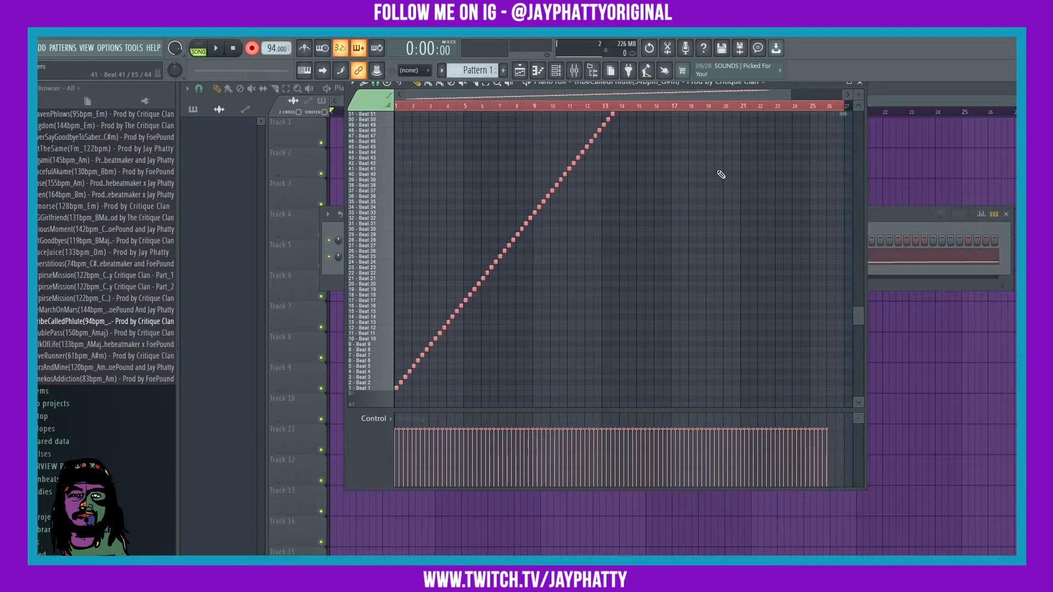
key(Delete)
scroll(713, 176, up, 3)
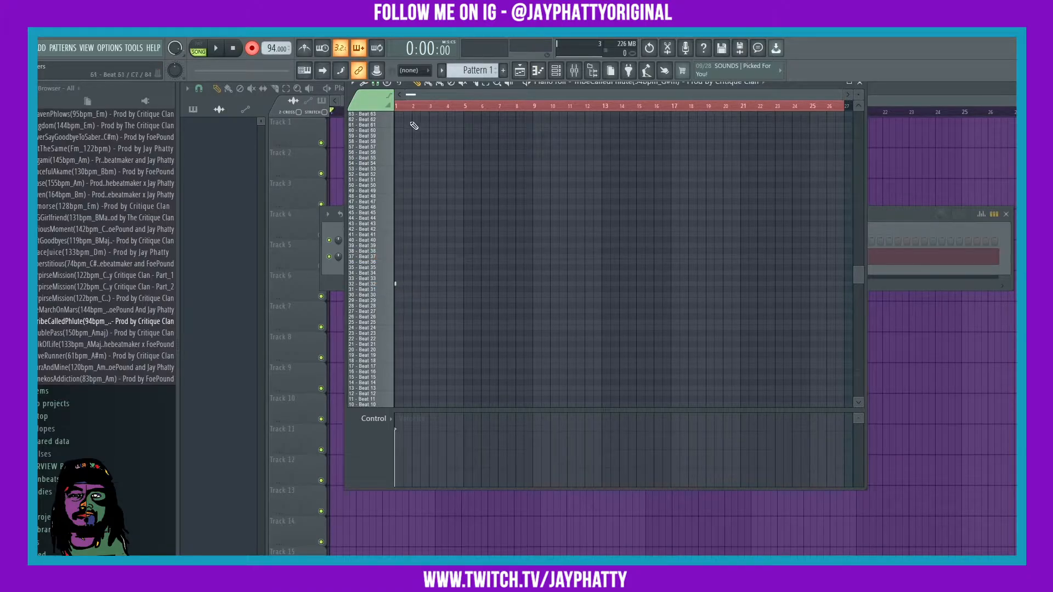
scroll(414, 108, up, 4)
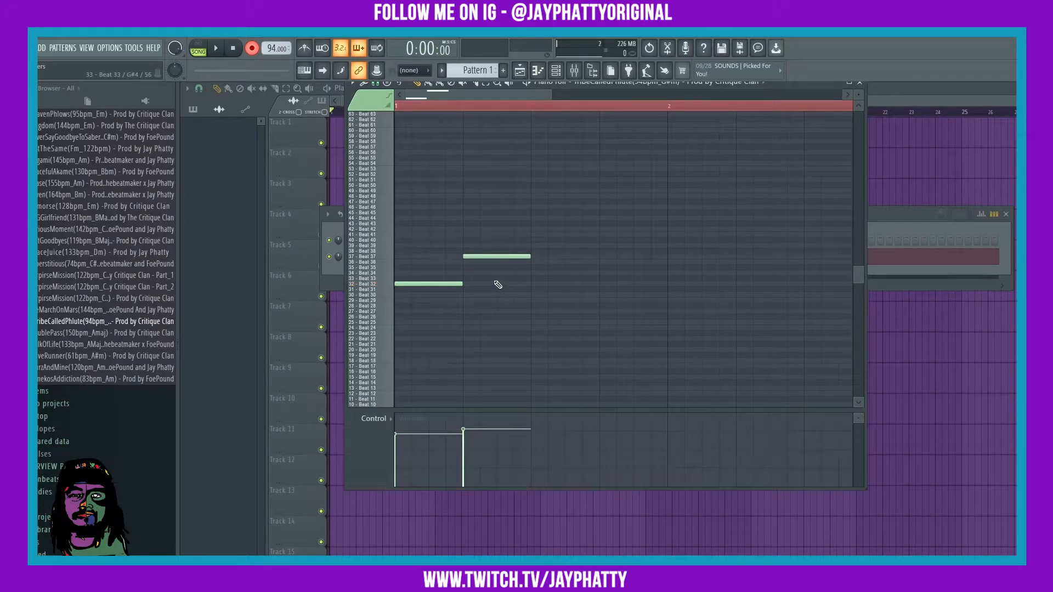
Step: Place the opening melody notes on the Beat 36, 34 and 32 rows during playback
scroll(457, 111, down, 3)
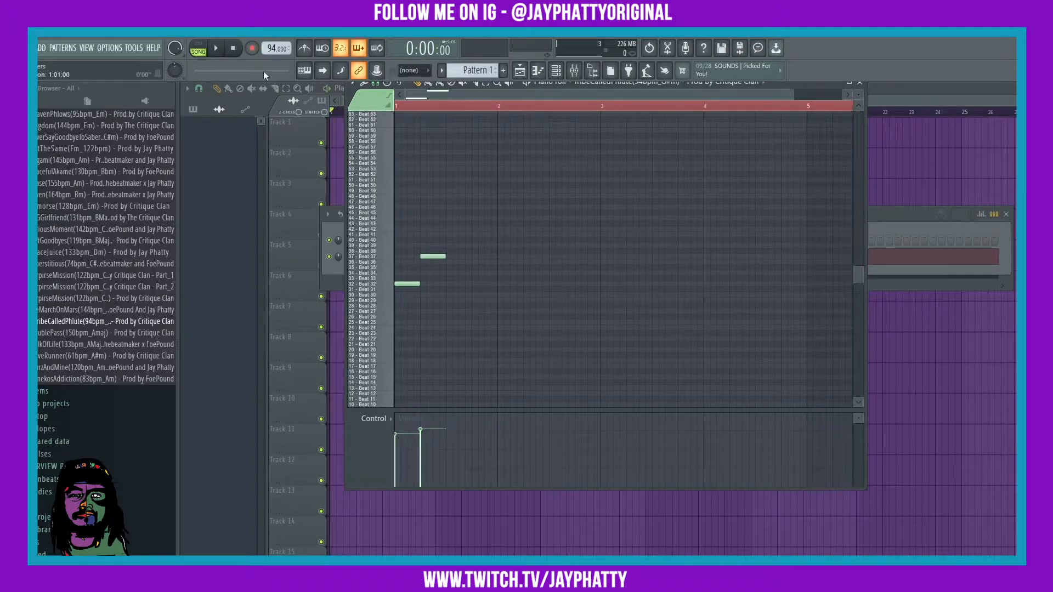
key(space)
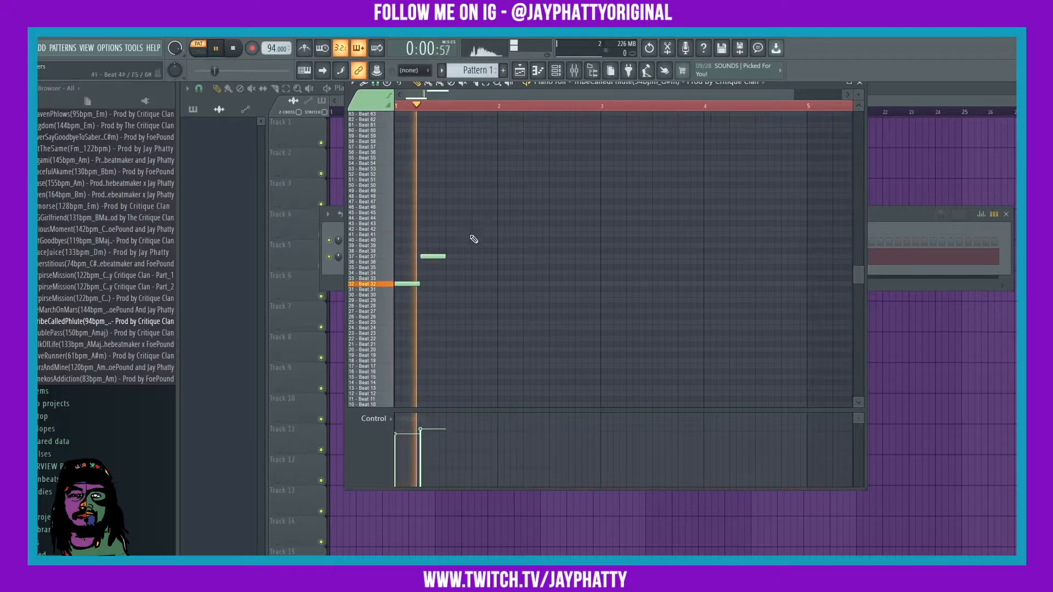
click(452, 261)
key(space)
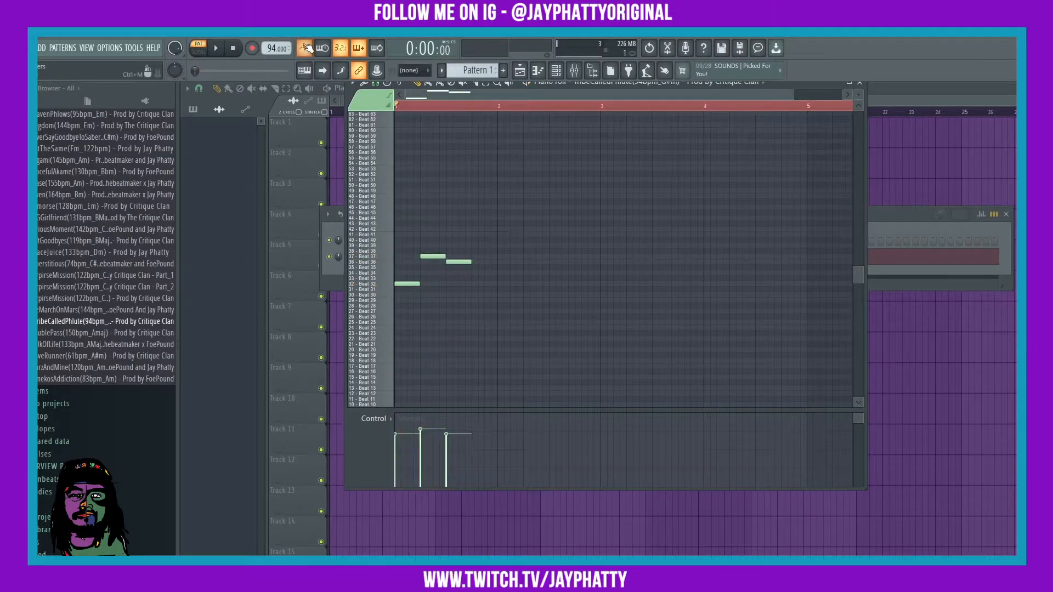
key(space)
click(475, 272)
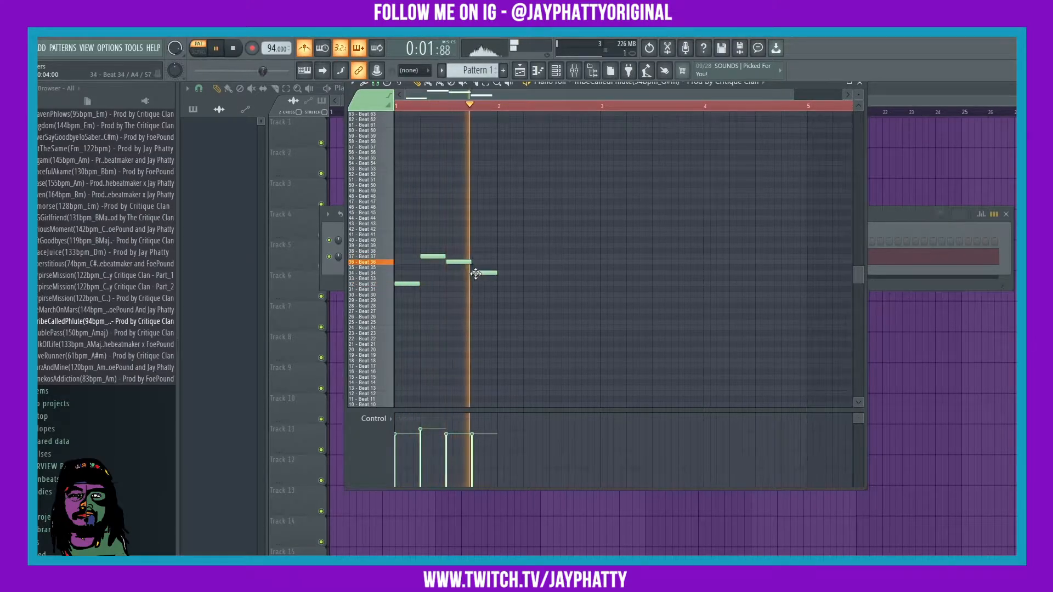
click(500, 285)
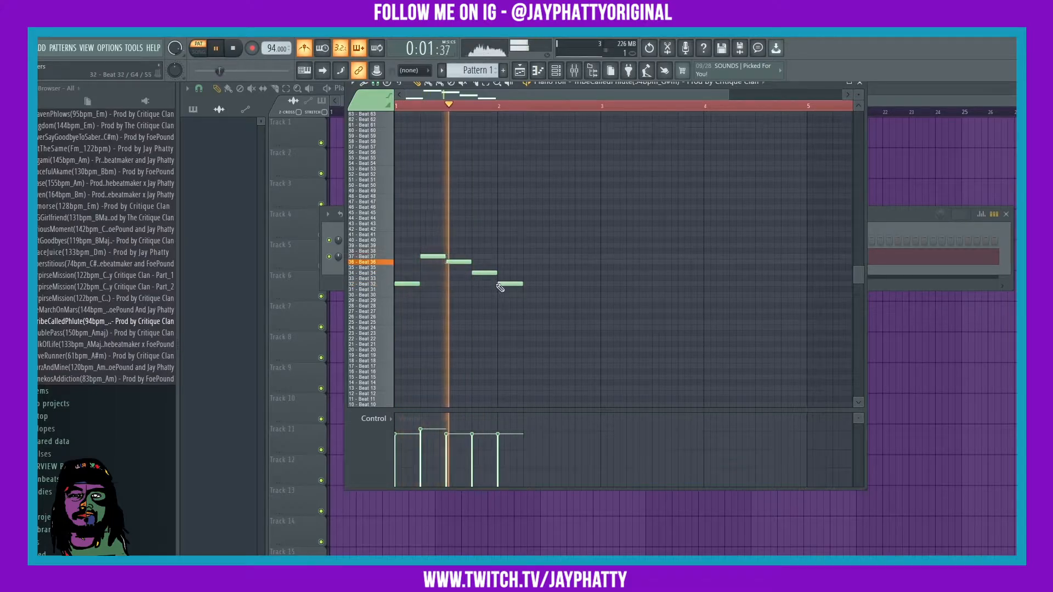
click(517, 284)
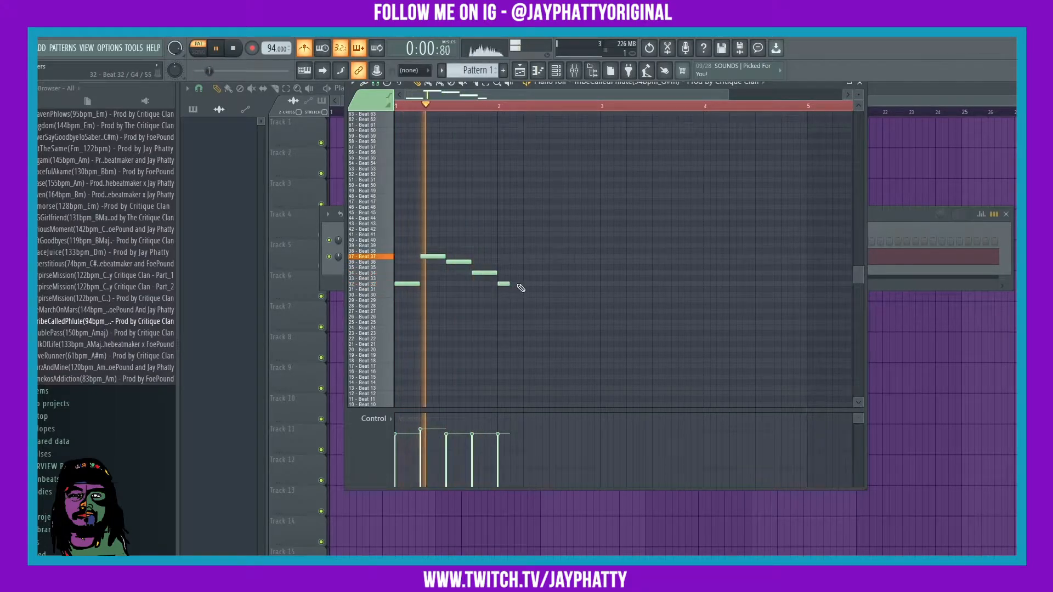
Step: Add notes on Beat 39, 37, 36 and 34, lengthening the Beat 39 note
click(527, 245)
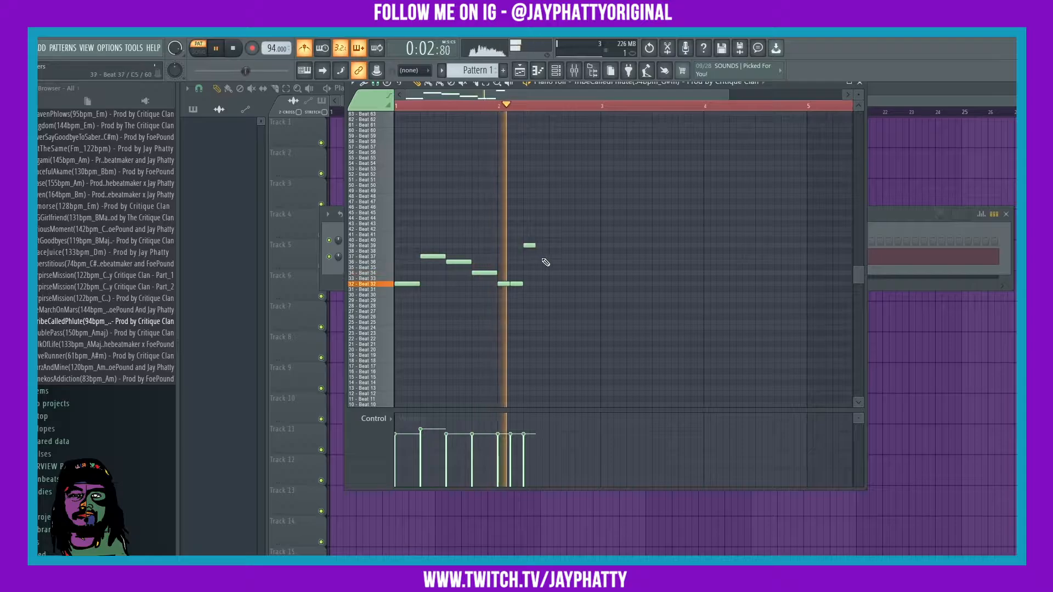
click(540, 256)
click(553, 262)
key(space)
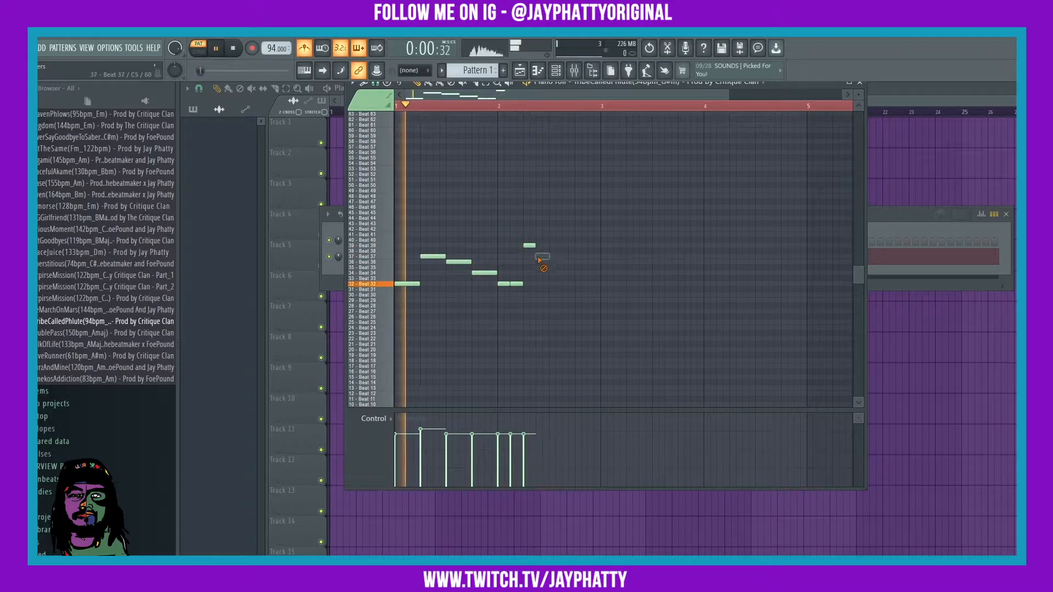
drag(535, 245, 548, 245)
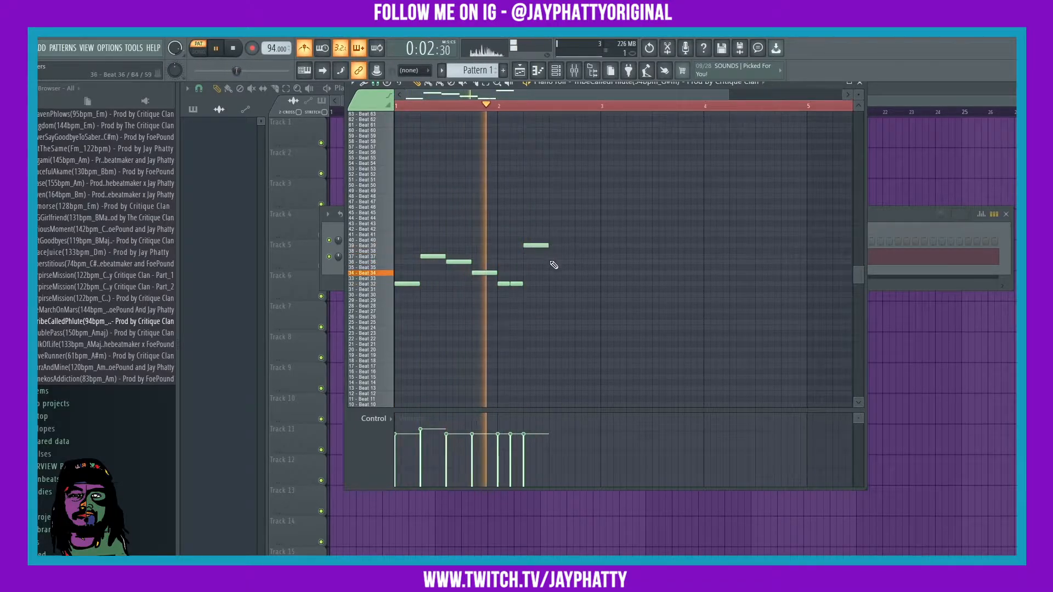
click(551, 262)
click(575, 273)
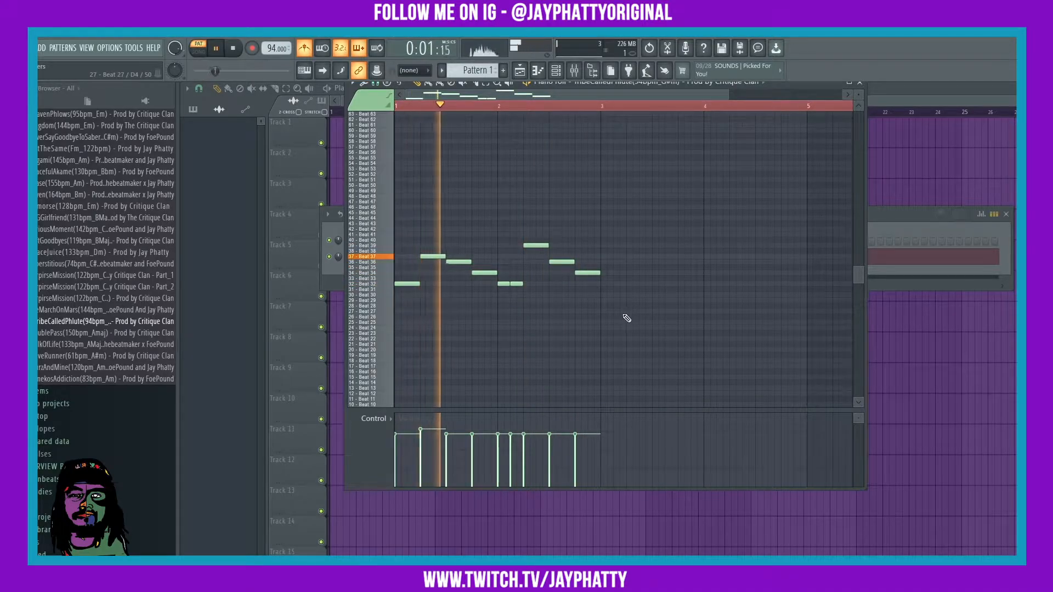
Step: Select all nine melody notes and duplicate them right after with Ctrl+B
drag(605, 308, 397, 221)
key(ctrl+b)
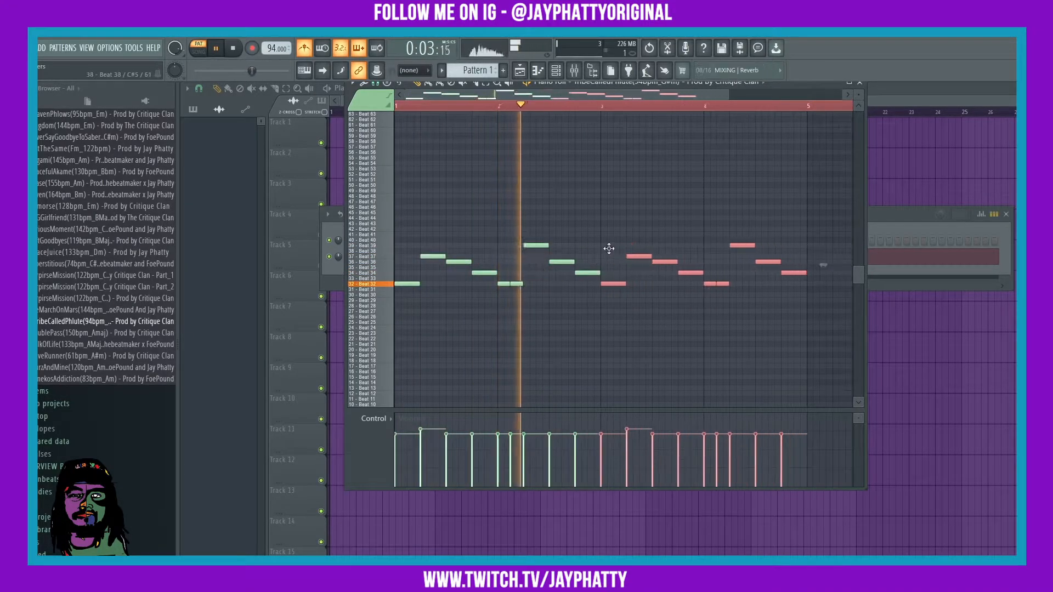
scroll(606, 245, up, 1)
Step: Audition keys 60 and 69, then start a higher melody on the key 68 and 65 rows
key(ctrl+d)
key(space)
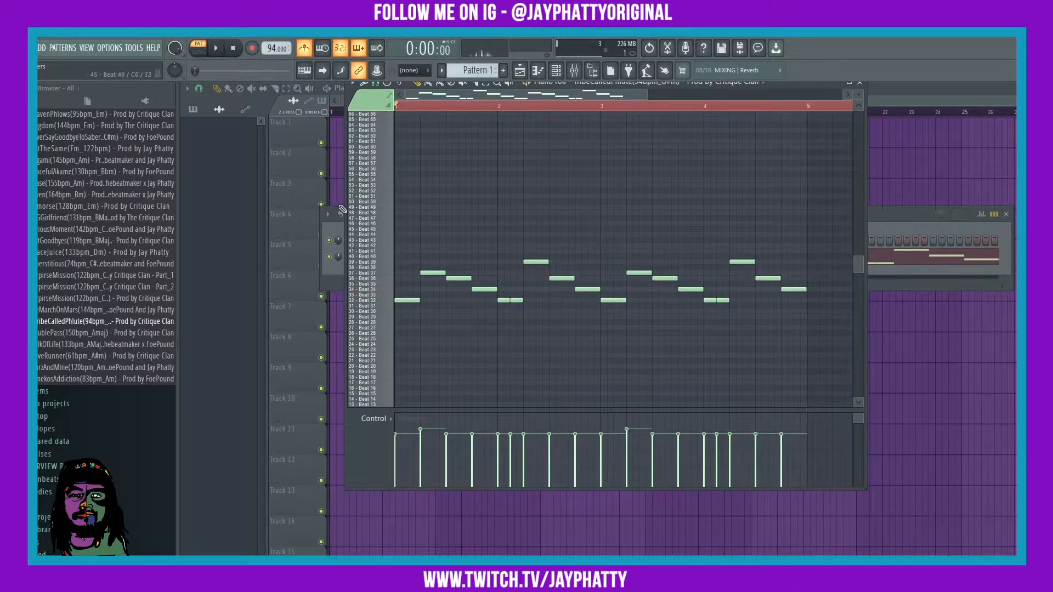
scroll(376, 168, up, 1)
click(376, 165)
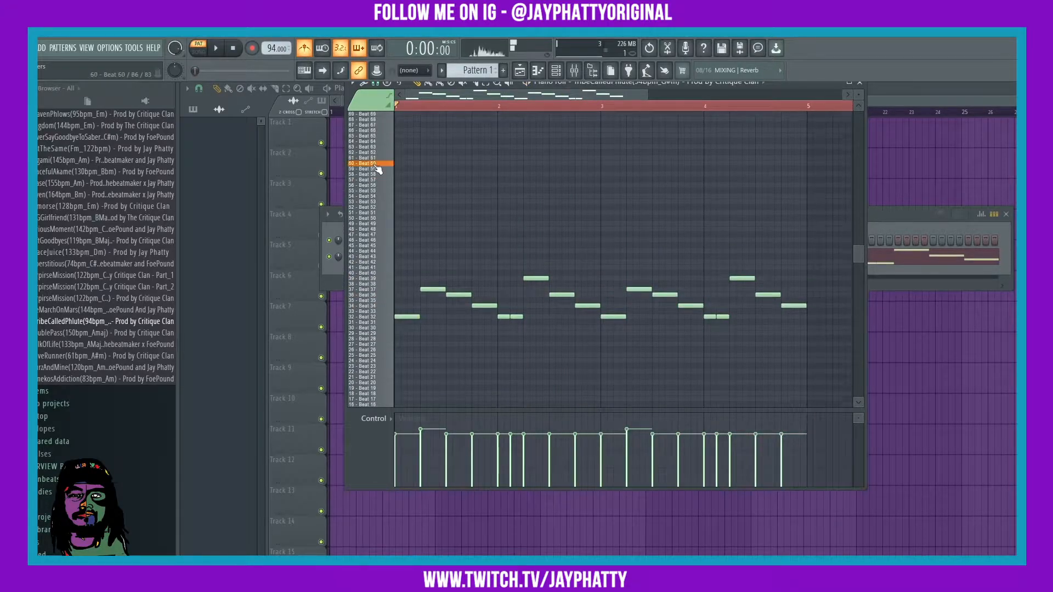
scroll(377, 152, up, 2)
click(376, 148)
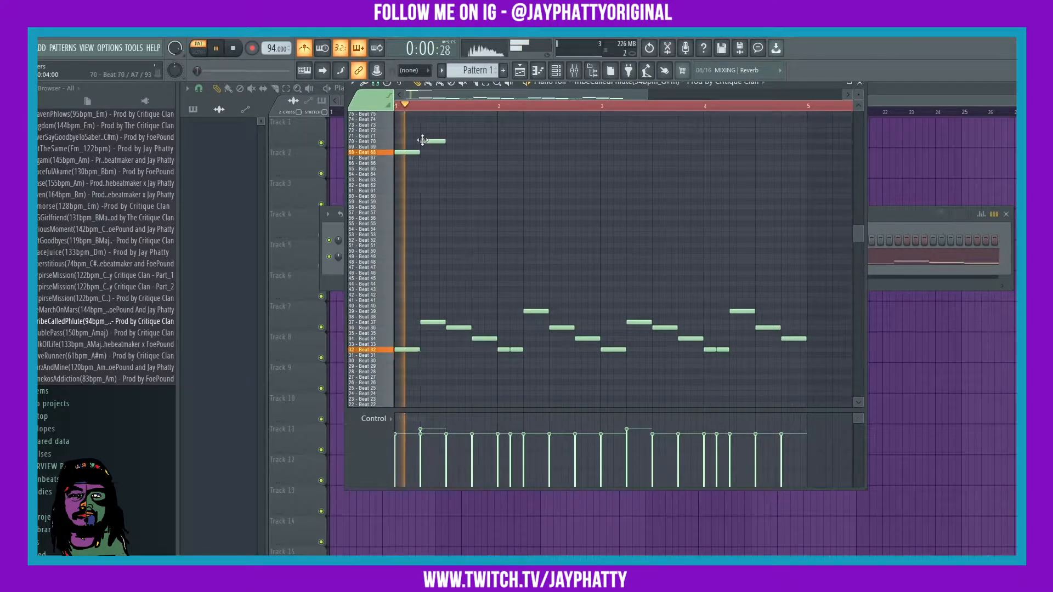
click(451, 152)
click(481, 168)
key(space)
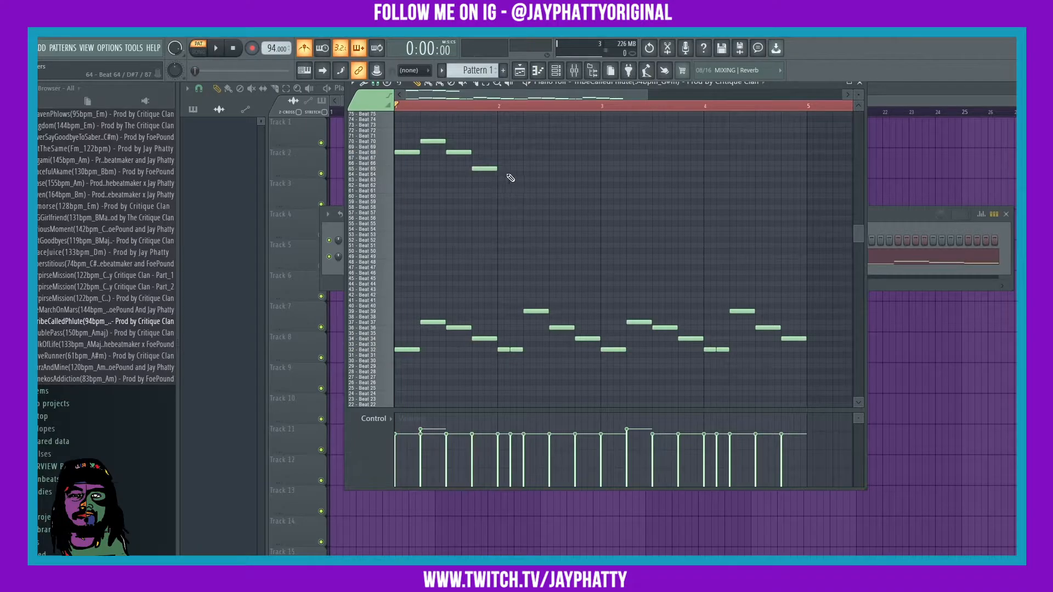
drag(543, 190, 406, 137)
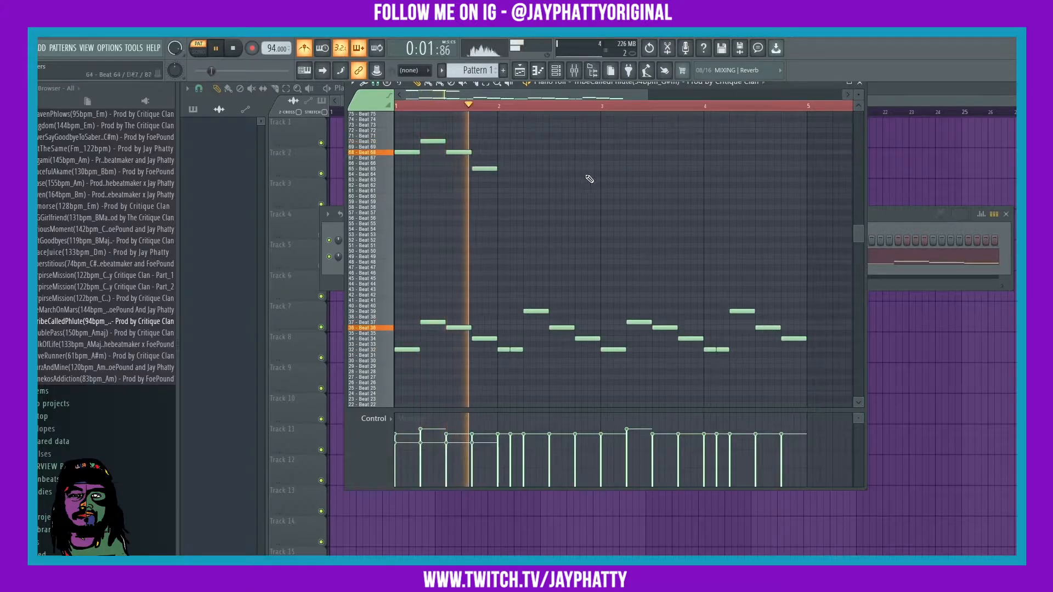
Step: Add upper notes on Beat 63, 70, 68 and 66 and copy the eight-note melody to bar 3
click(507, 181)
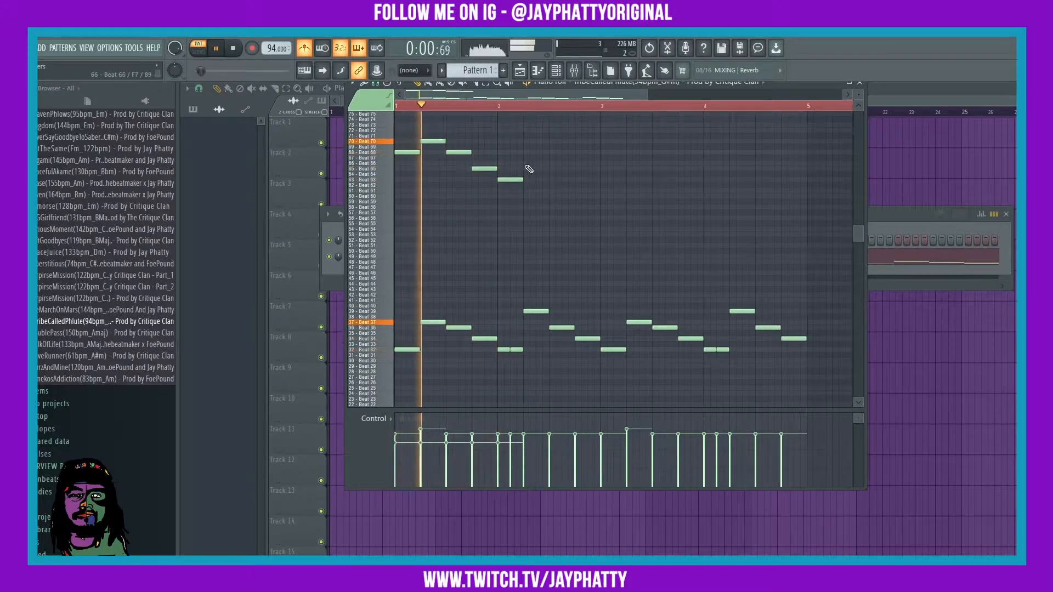
click(529, 141)
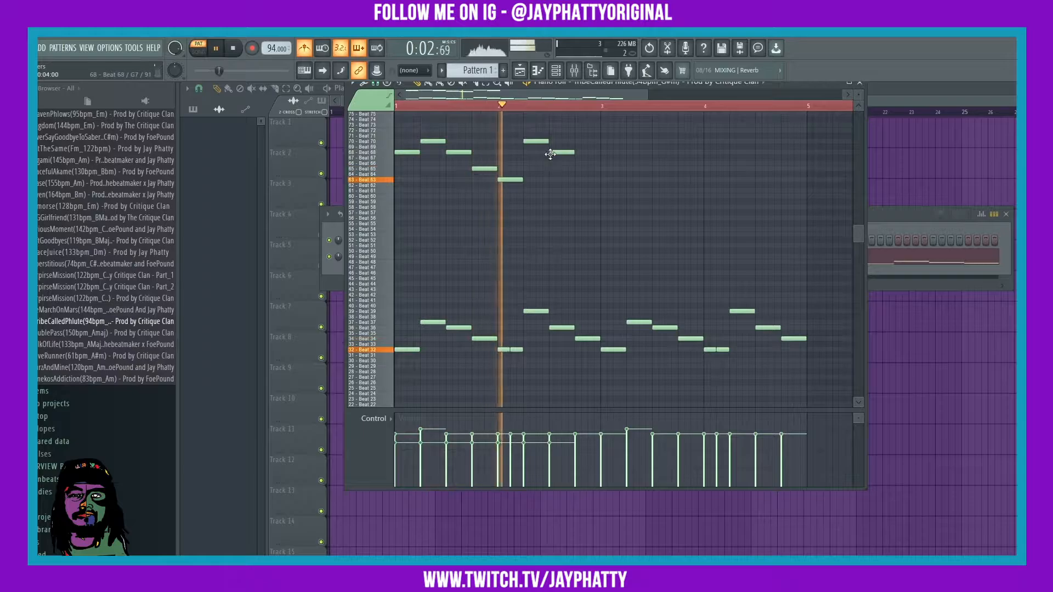
click(556, 152)
click(582, 164)
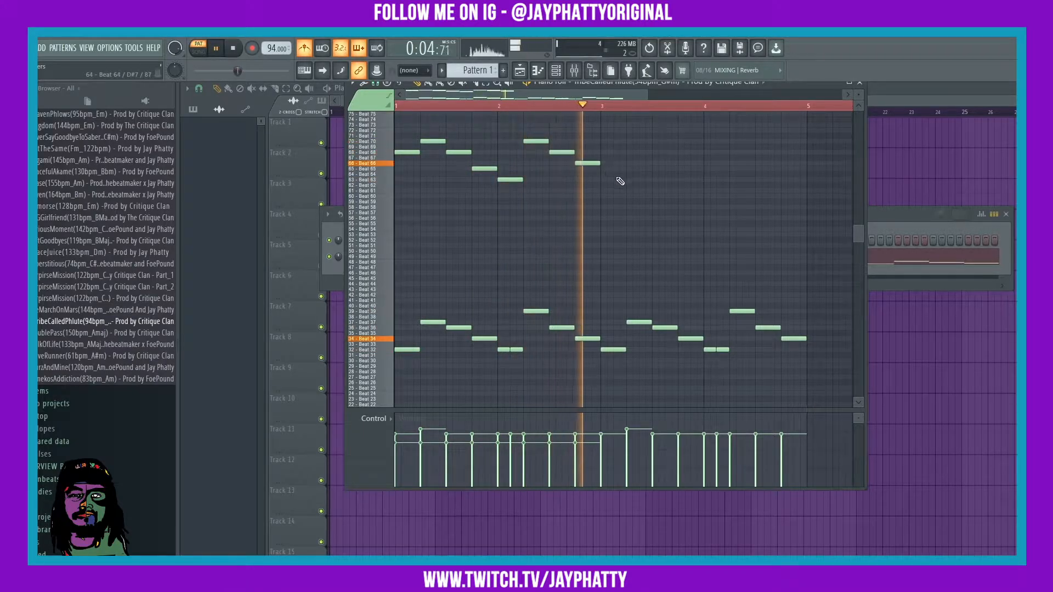
drag(593, 192, 407, 109)
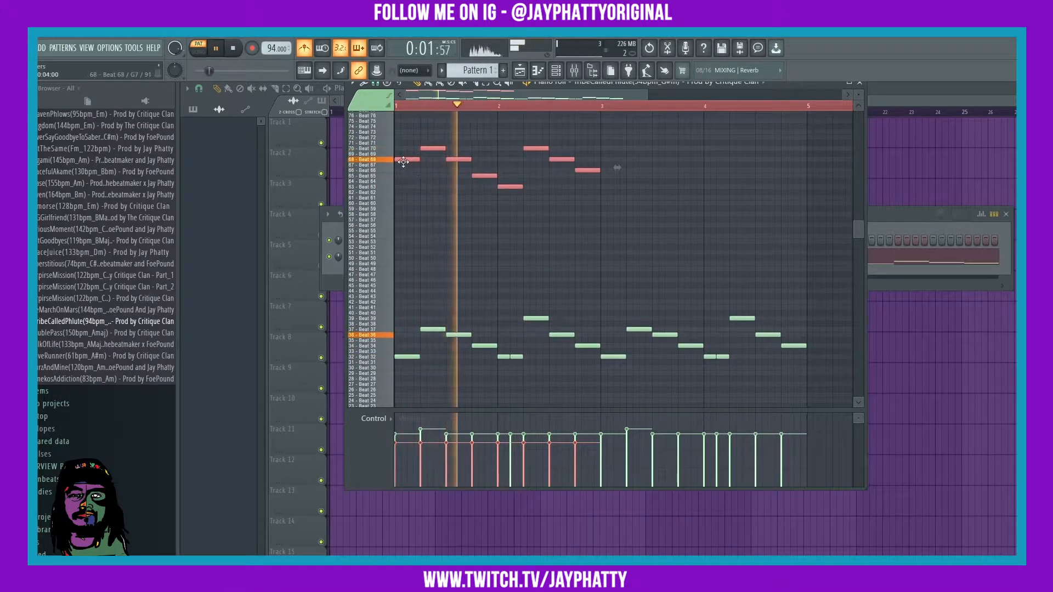
drag(407, 159, 609, 144)
Step: Randomize the selected notes' velocity levels with the Alt+R randomizer
drag(798, 209, 396, 111)
key(space)
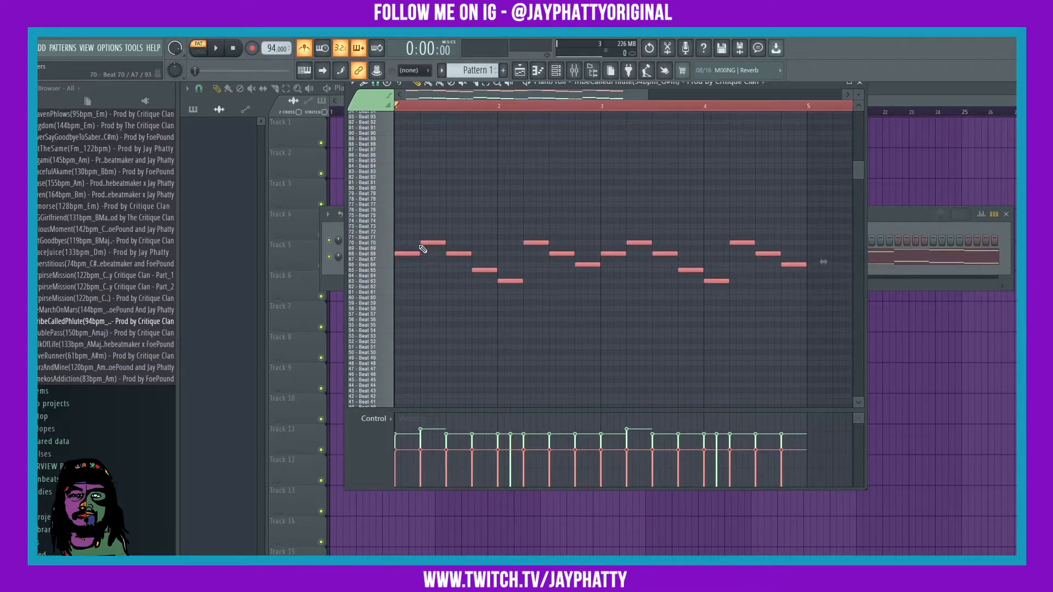
key(alt+r)
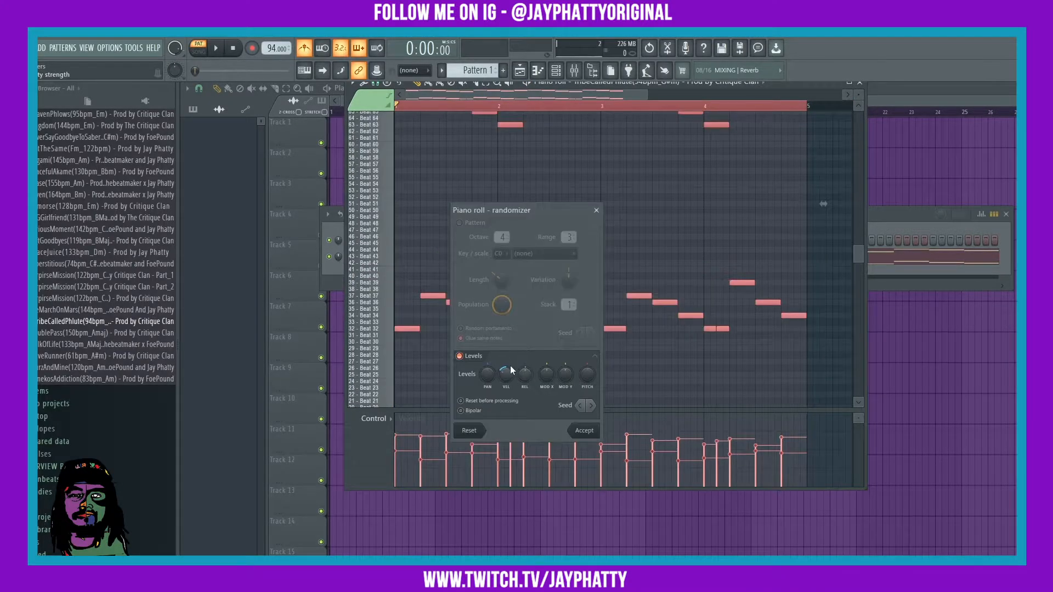
key(space)
click(575, 430)
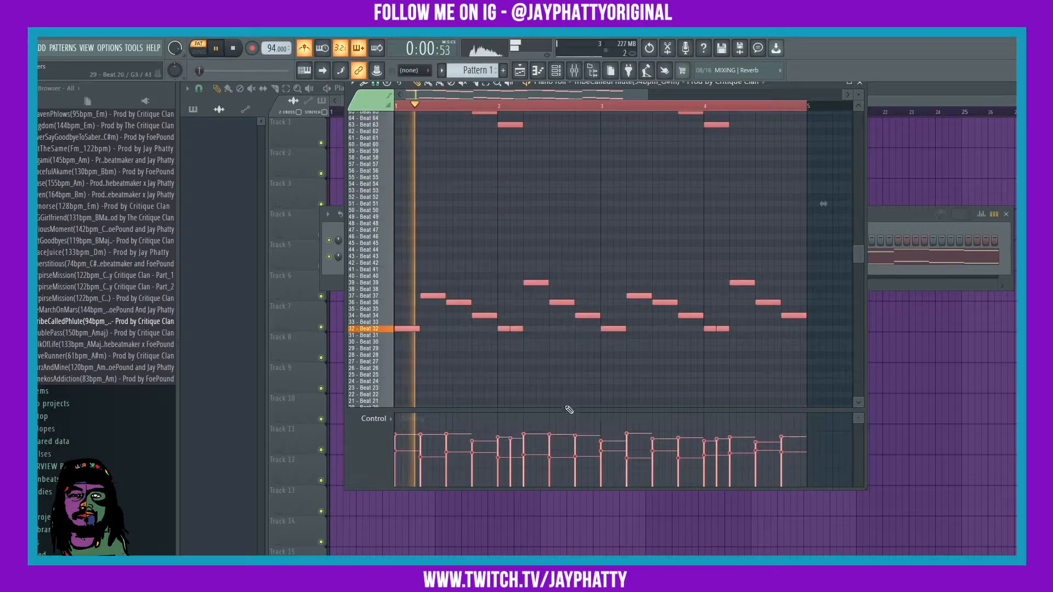
Step: Deselect all notes, zoom the piano roll out, and clear the loop region from the ruler
scroll(566, 246, up, 3)
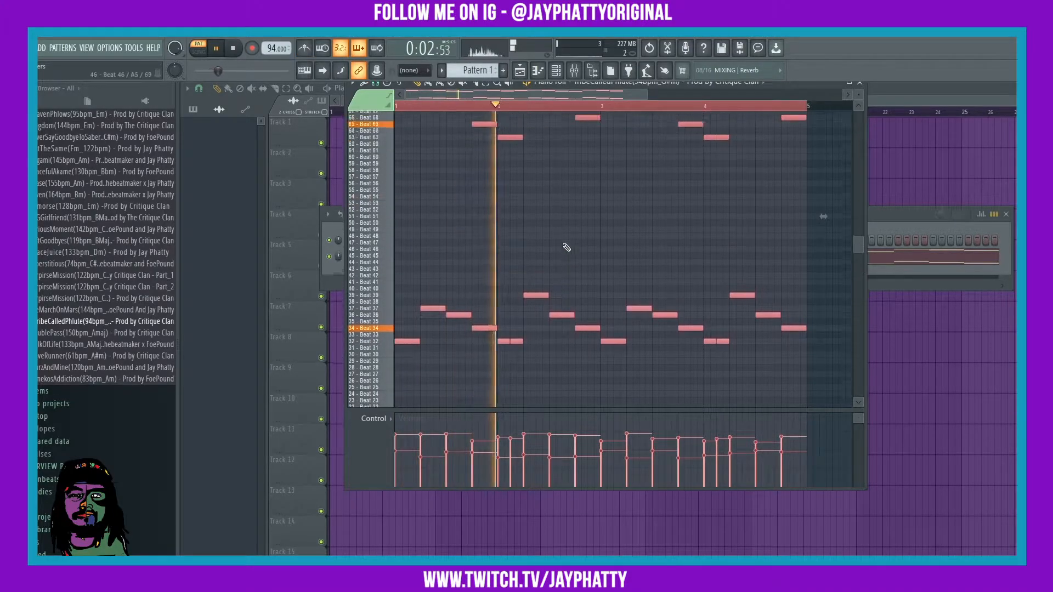
ctrl+click(576, 248)
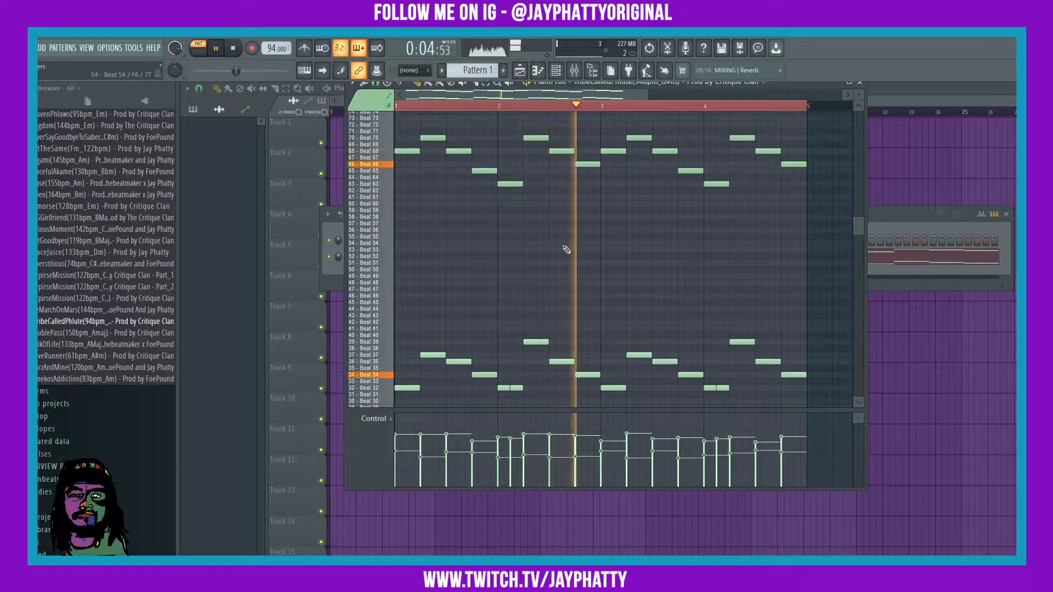
scroll(496, 108, down, 2)
scroll(495, 108, down, 1)
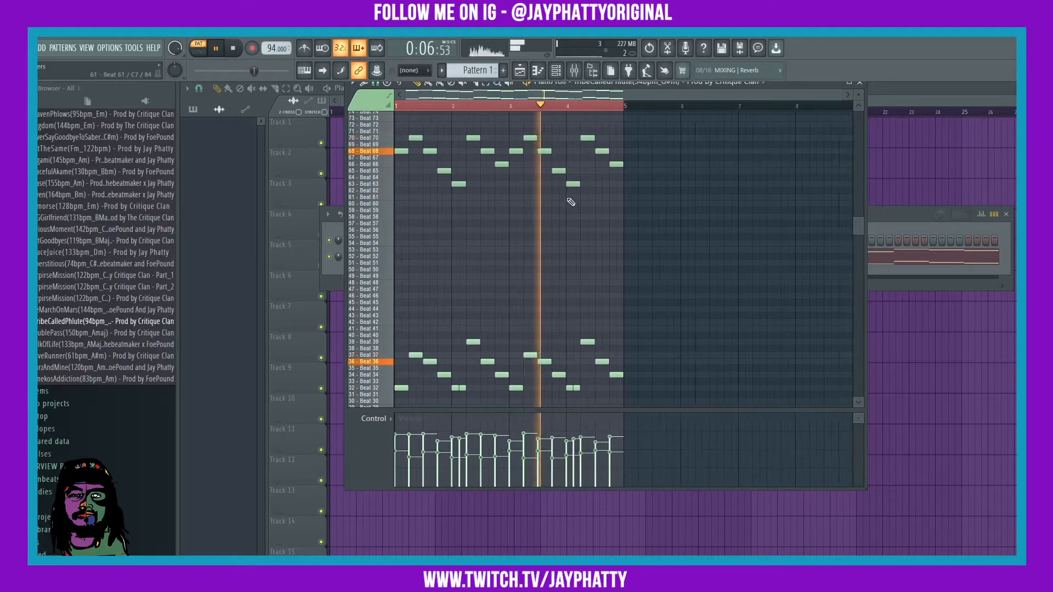
scroll(570, 202, down, 4)
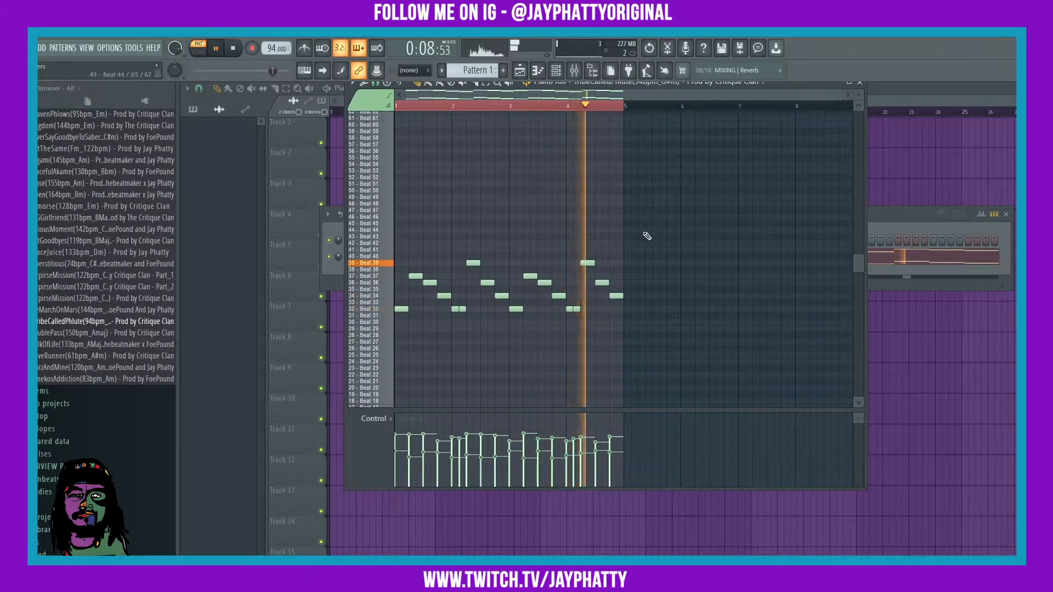
scroll(651, 218, down, 1)
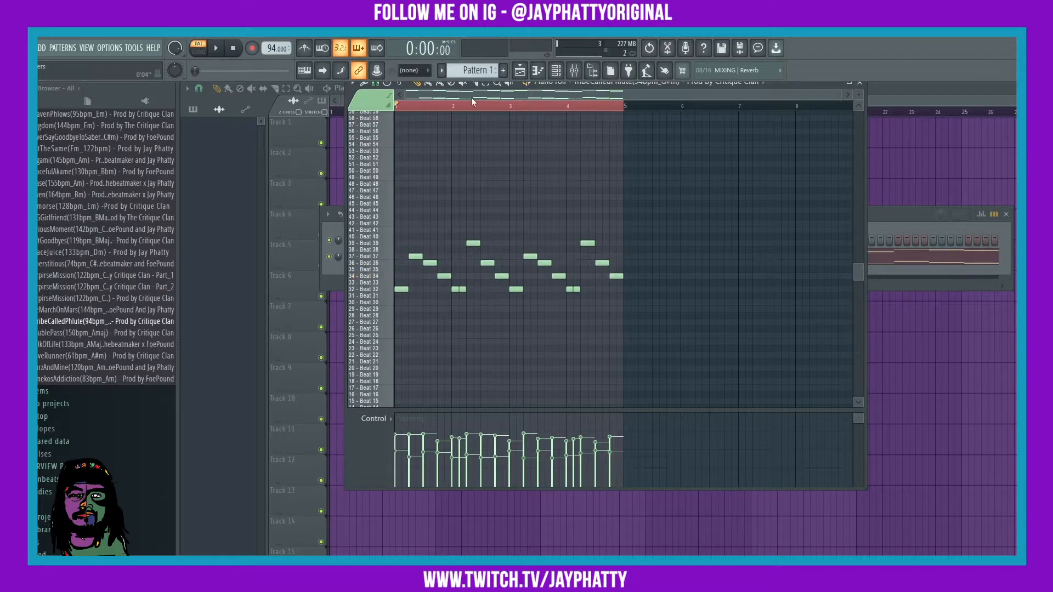
click(459, 106)
scroll(633, 306, up, 5)
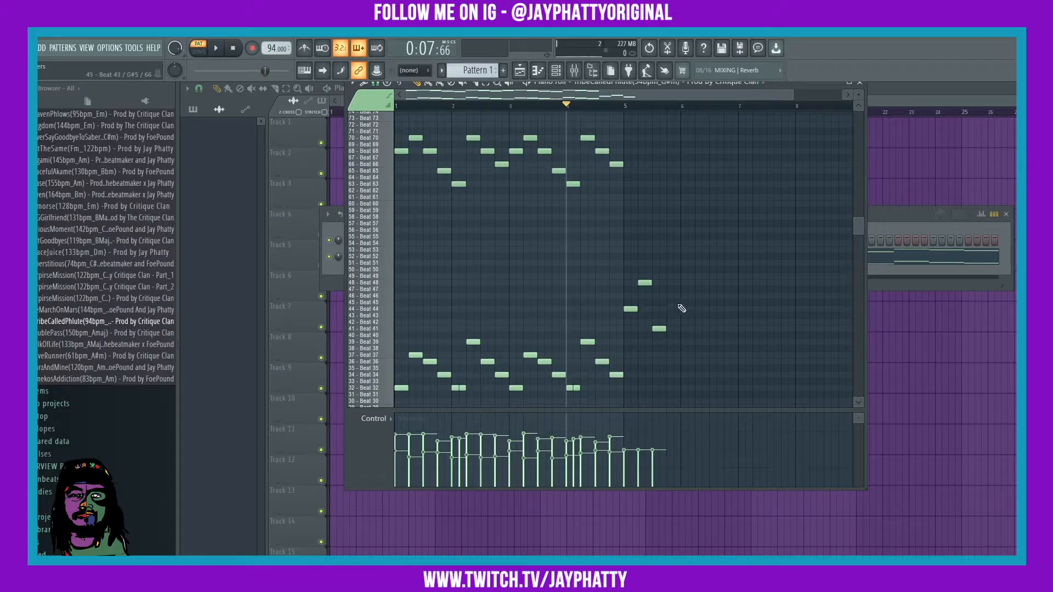
Step: Adjust the bar-5 phrase, copy its four notes a bar later, and add a Beat 48 note
key(space)
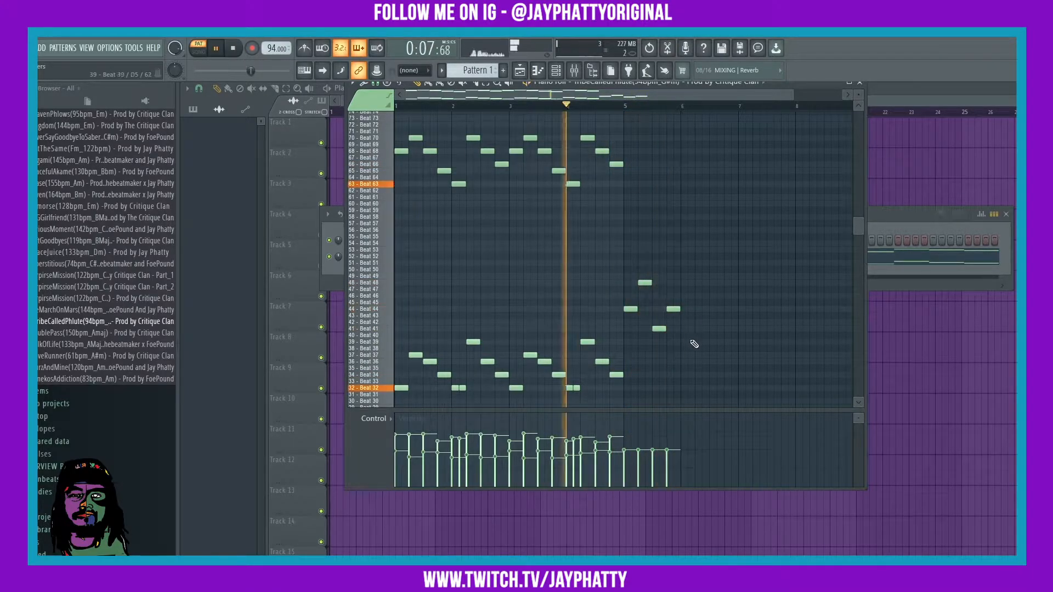
mouse_move(674, 309)
mouse_down()
mouse_move(673, 322)
mouse_move(618, 276)
mouse_move(688, 297)
mouse_up()
ctrl+click(676, 278)
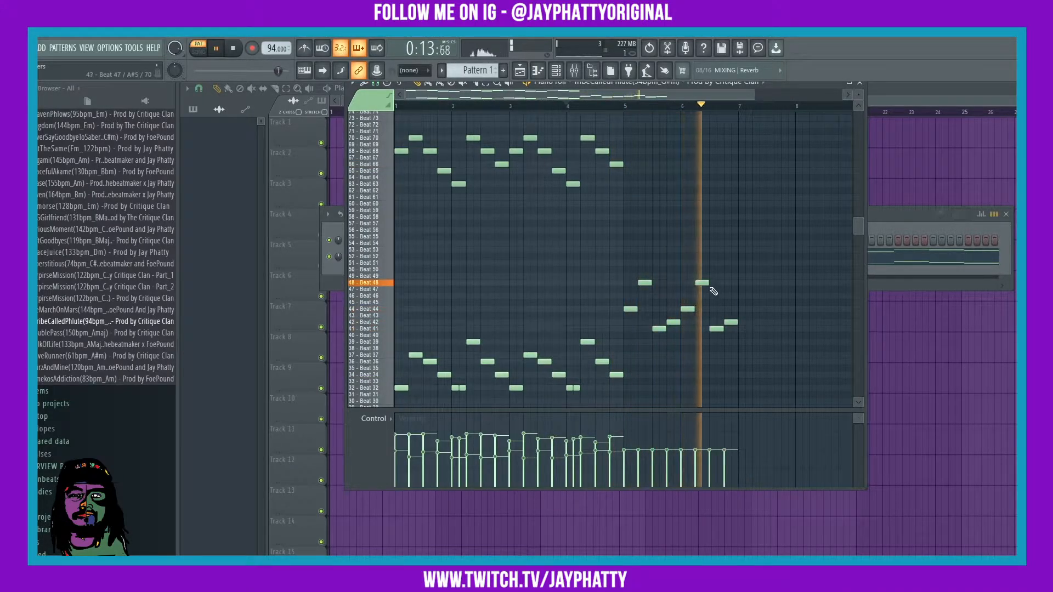
drag(714, 281, 718, 283)
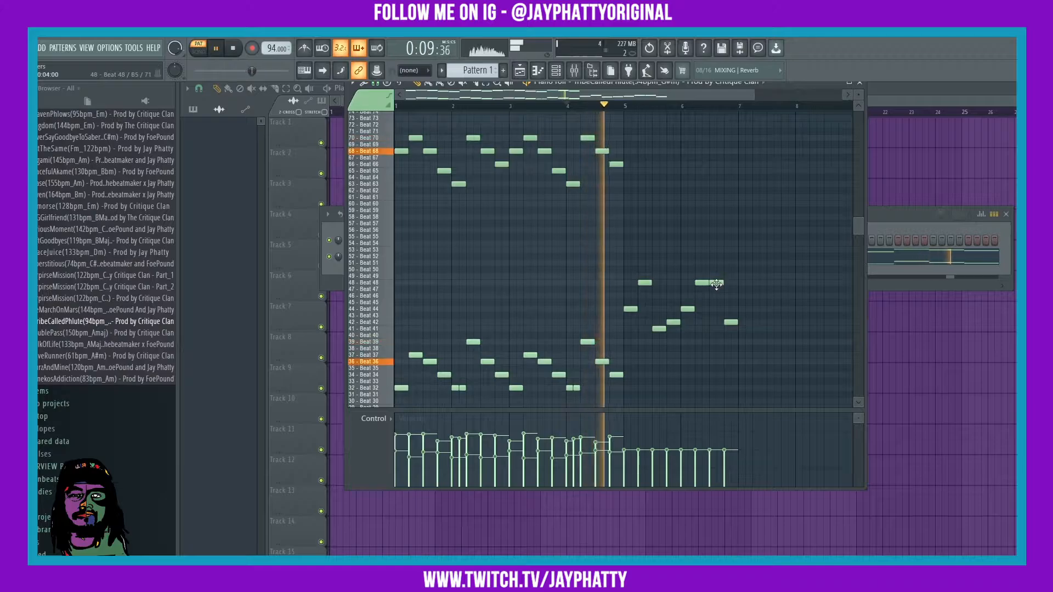
Step: Place four repeated notes on the Beat 32 row and select the right-hand note group
scroll(640, 346, down, 3)
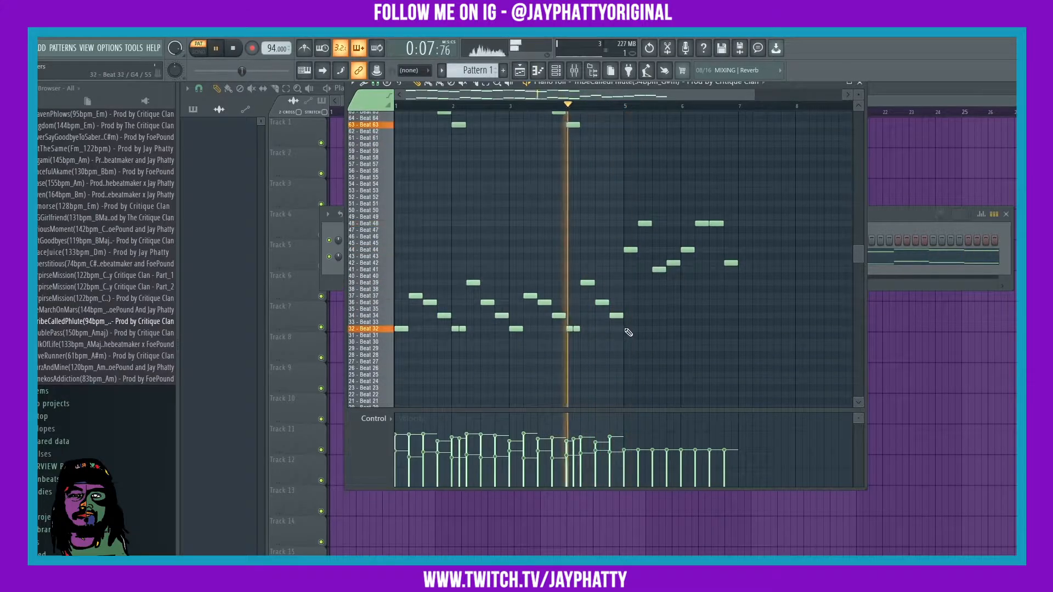
click(630, 329)
click(659, 328)
click(682, 328)
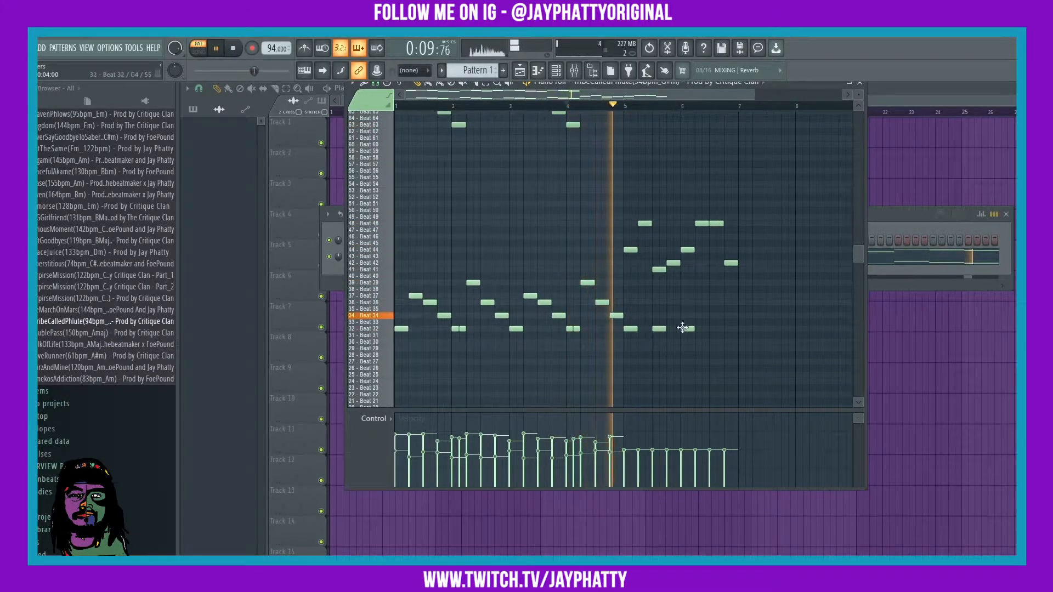
click(716, 329)
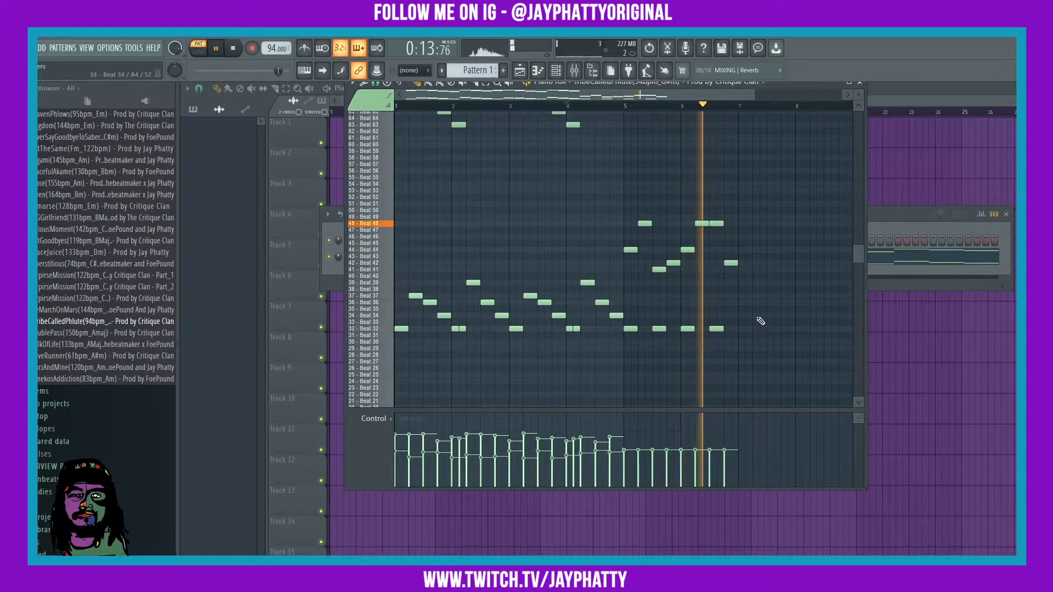
drag(750, 336, 622, 214)
Step: Copy the Beat 32 run two bars later and the upper phrase four bars later, lower
drag(630, 329, 748, 327)
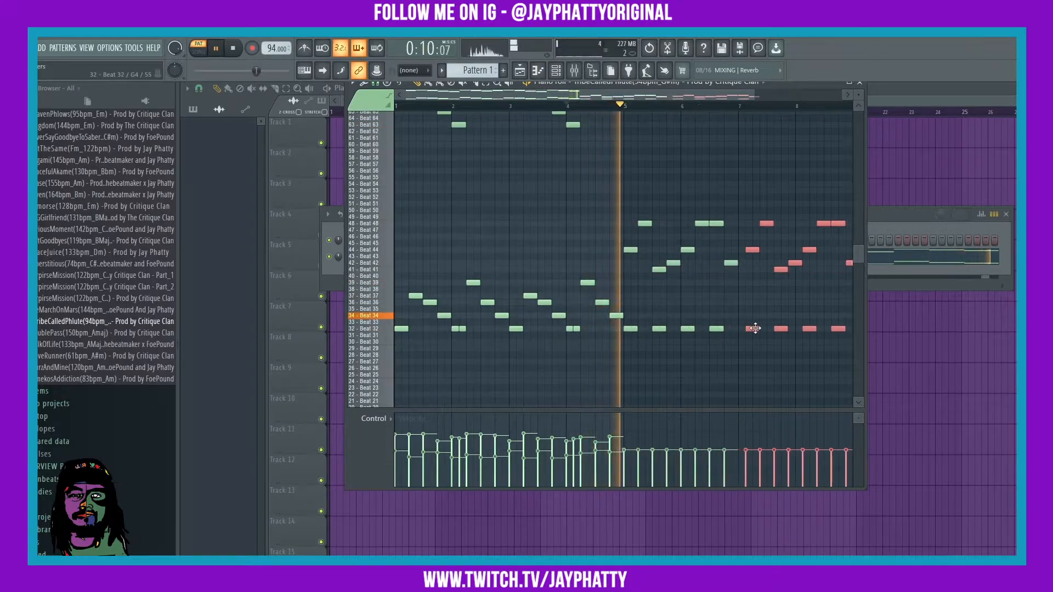
scroll(616, 253, up, 5)
drag(620, 258, 387, 137)
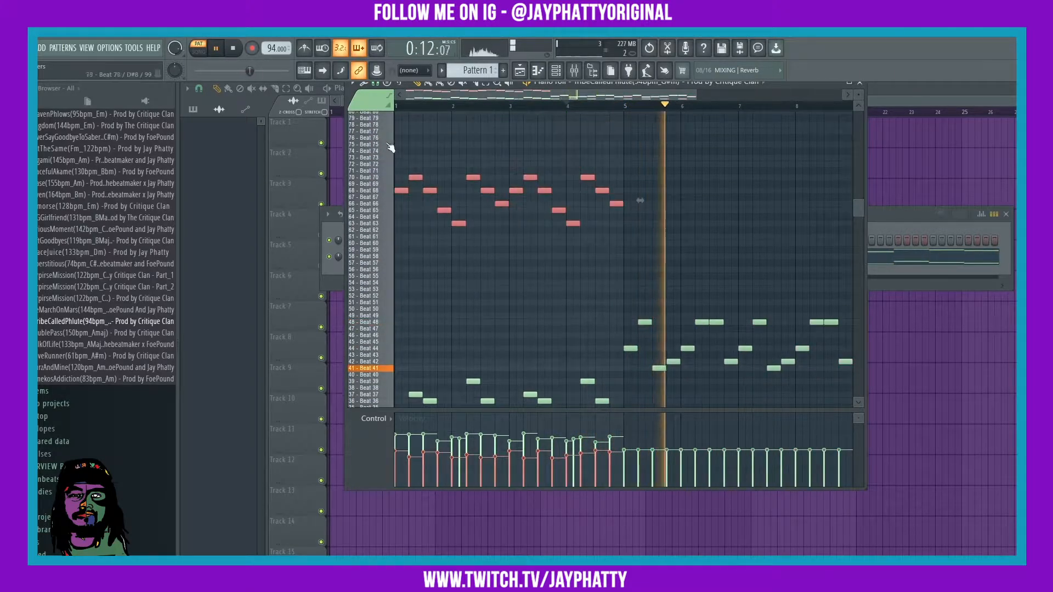
drag(398, 196, 629, 249)
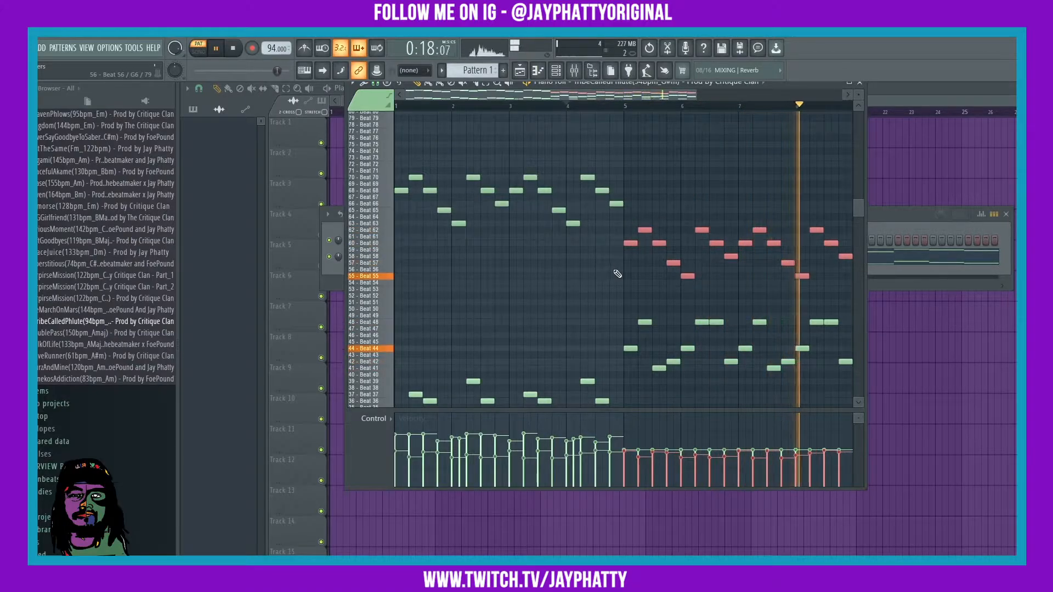
scroll(620, 270, down, 4)
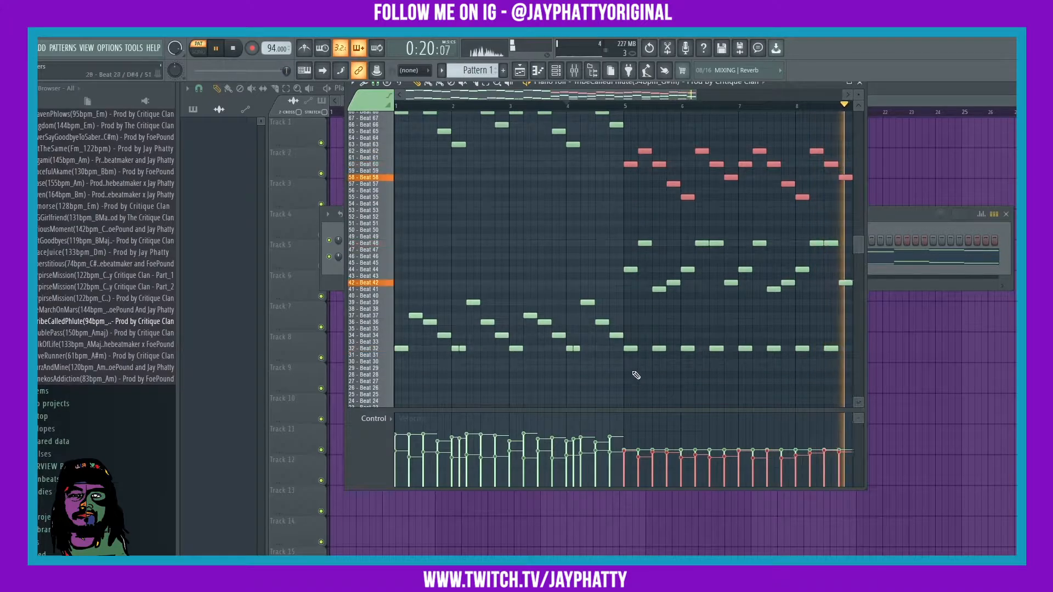
drag(633, 364, 847, 241)
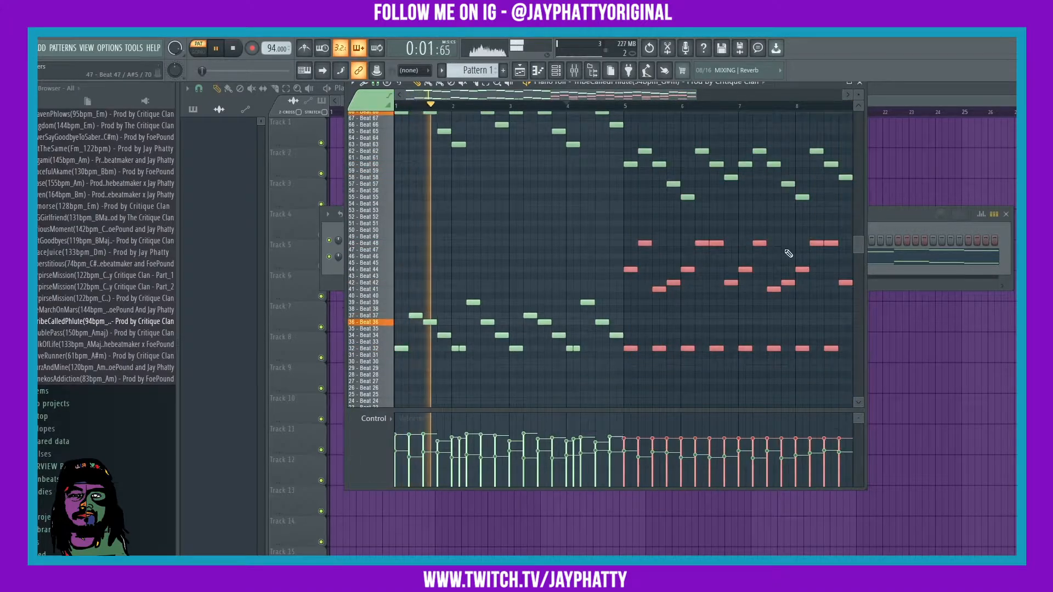
Step: Select the bars 5–8 notes and open the piano roll randomizer
key(ctrl+a)
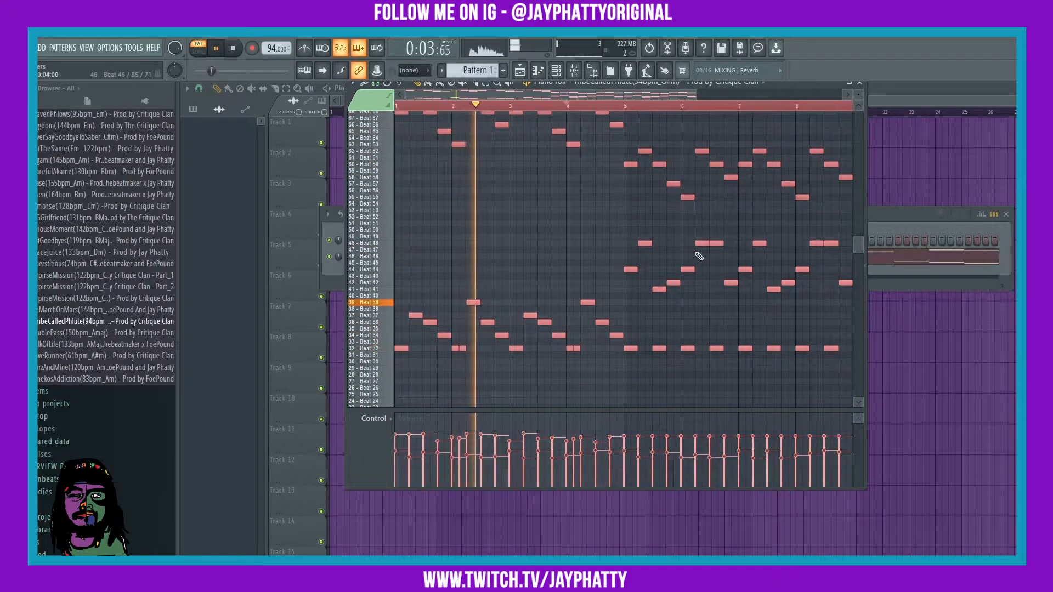
drag(623, 358, 881, 118)
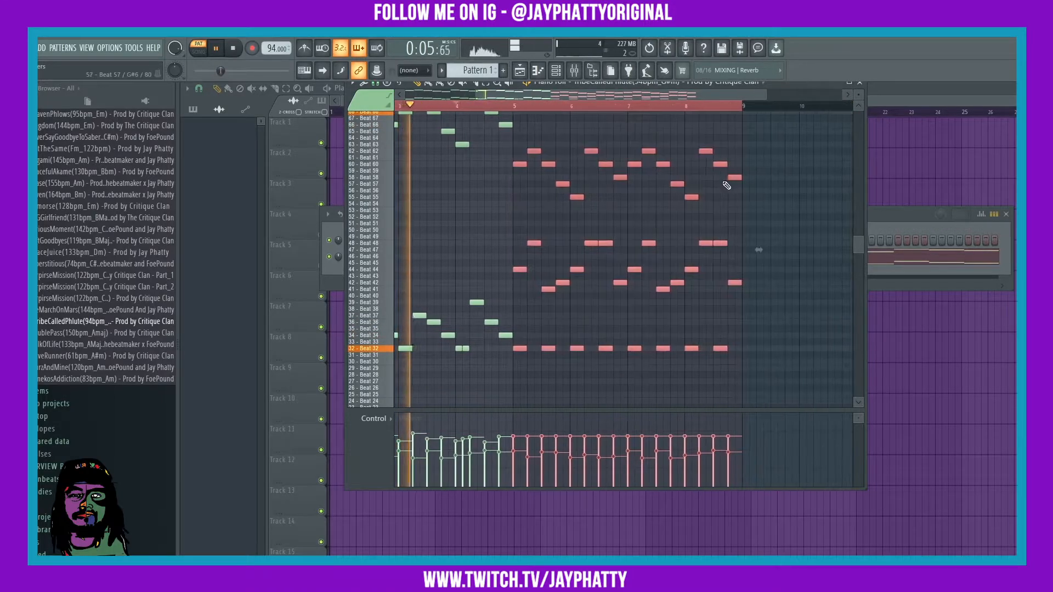
scroll(672, 313, down, 1)
key(alt+r)
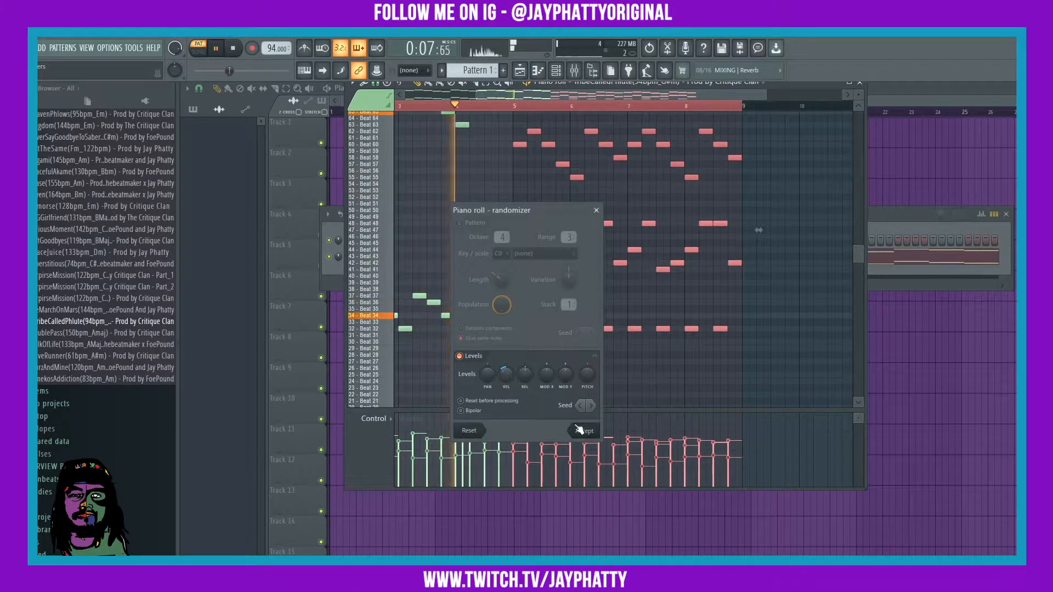
Step: Accept the randomized velocities, then select and deselect the row-32 notes while listening
click(582, 430)
scroll(753, 343, up, 1)
scroll(753, 342, up, 1)
key(ctrl+d)
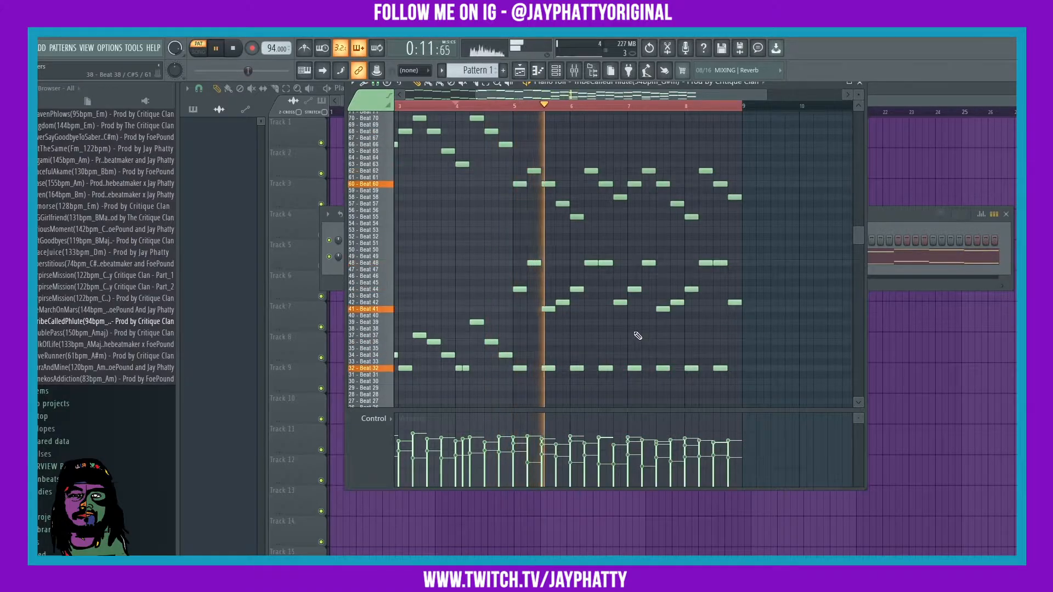
drag(759, 381, 535, 351)
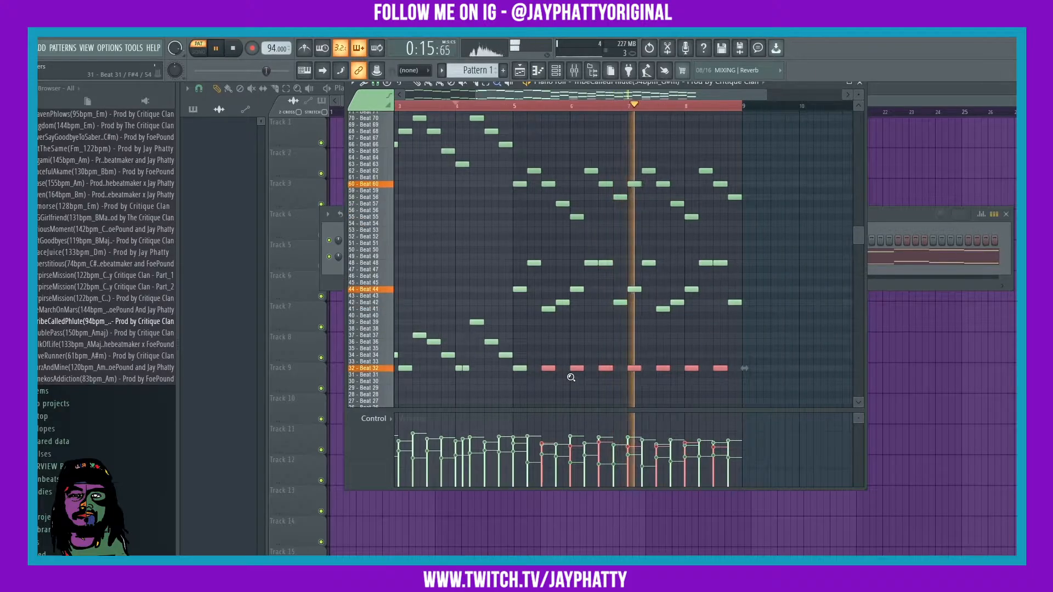
ctrl+click(540, 392)
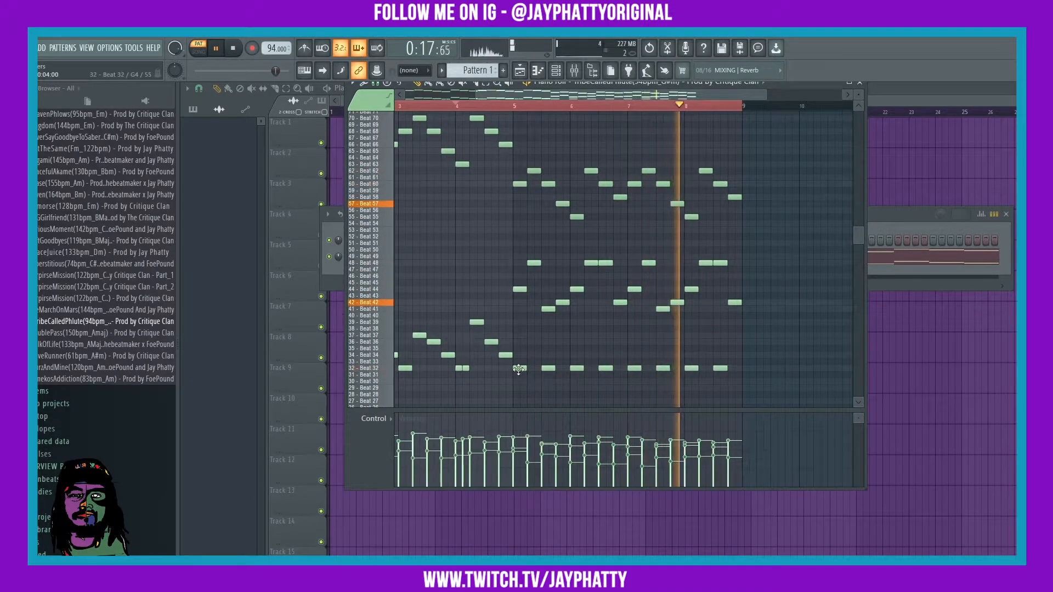
drag(769, 395, 512, 357)
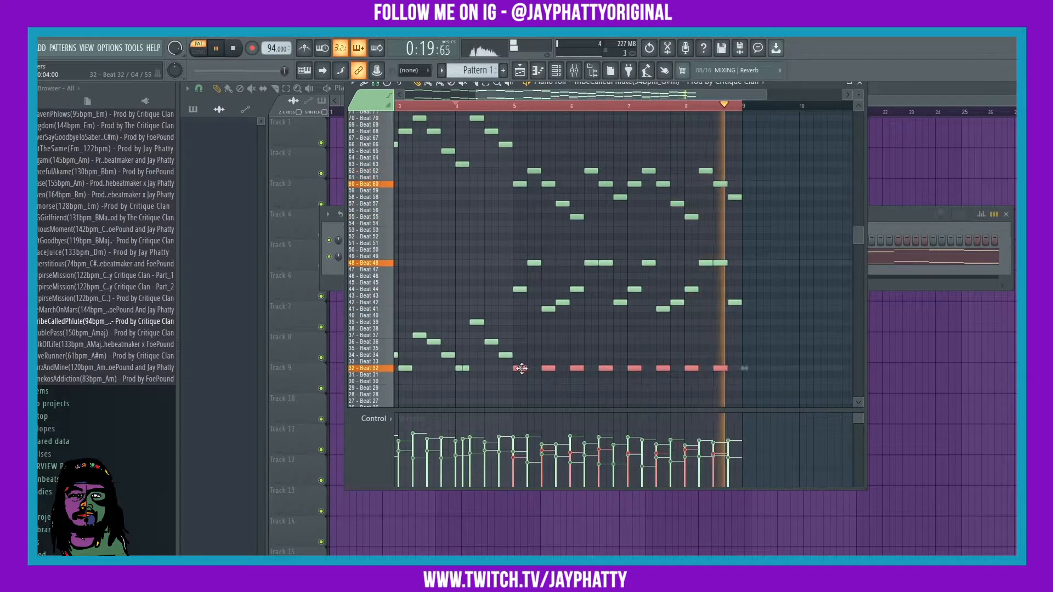
ctrl+click(761, 340)
scroll(547, 113, down, 2)
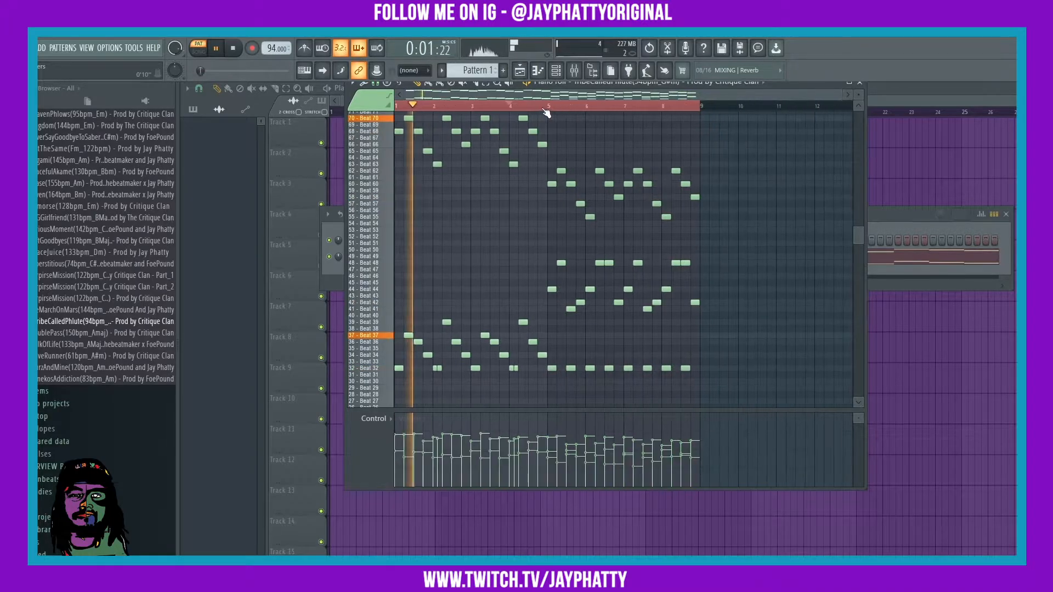
Step: Select all notes and apply randomized velocities with the Alt+R randomizer
key(ctrl+a)
scroll(505, 287, up, 12)
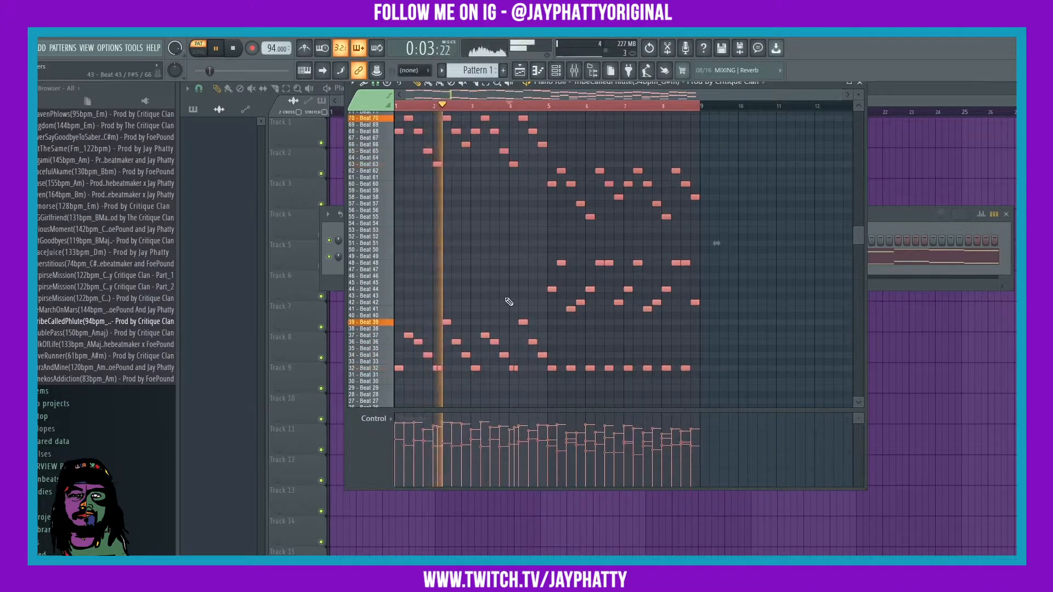
scroll(505, 298, down, 8)
key(space)
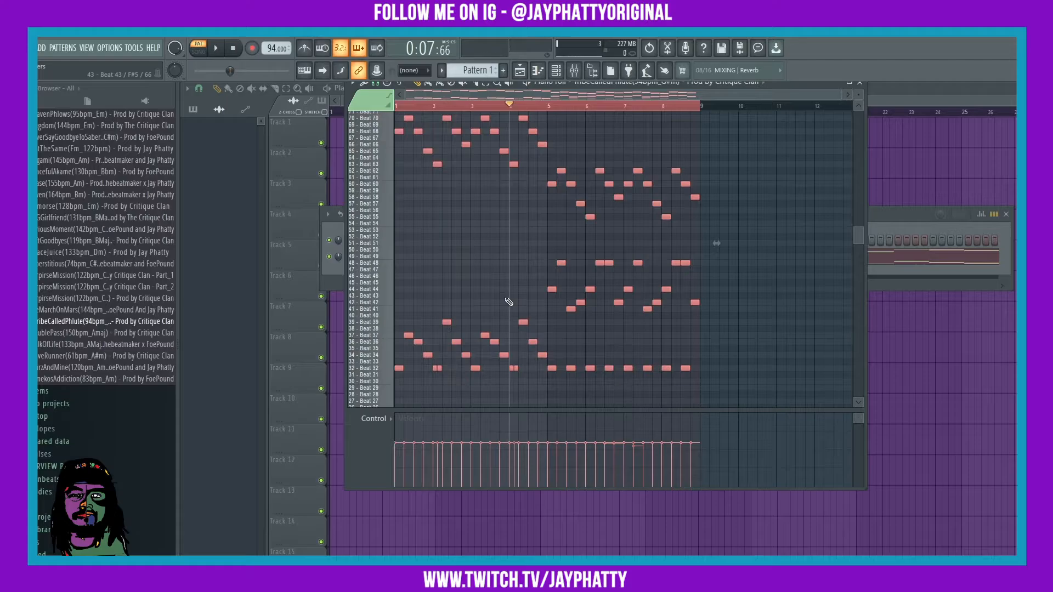
key(alt+r)
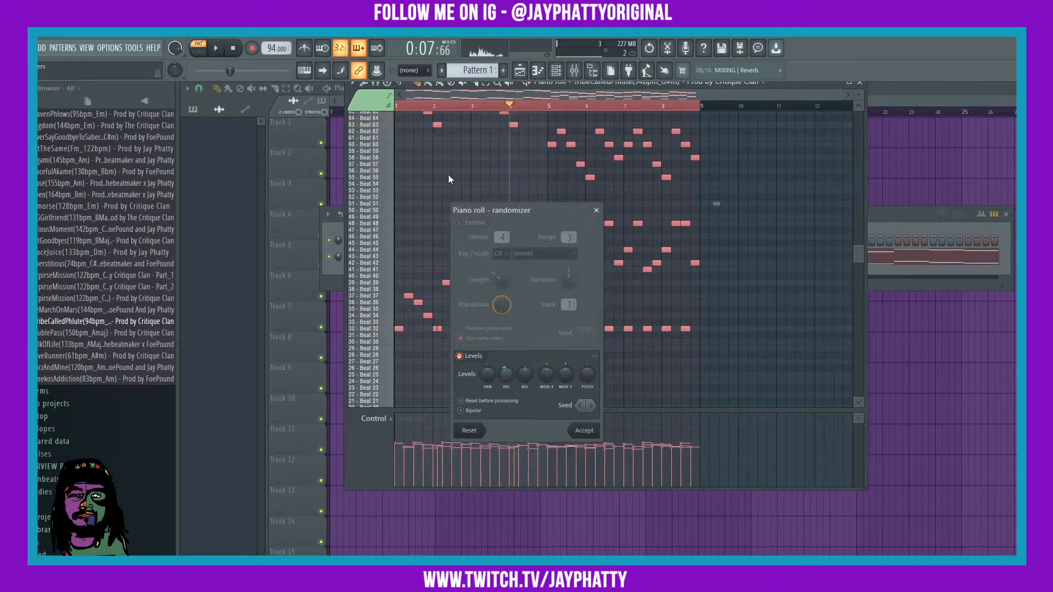
click(584, 430)
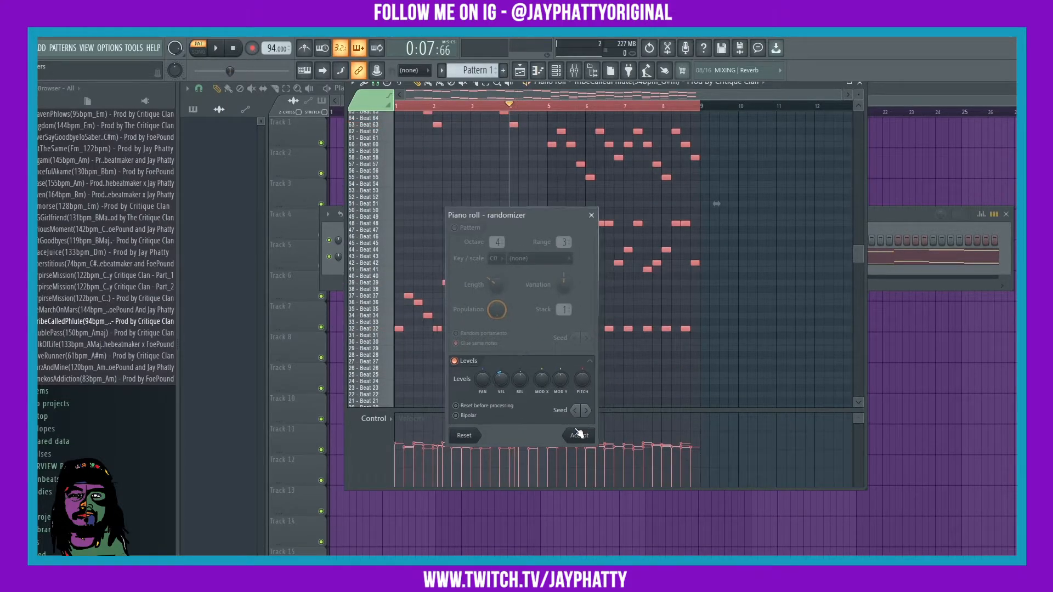
Step: Replay the pattern to hear the new velocities, then deselect the notes
key(space)
scroll(472, 170, up, 3)
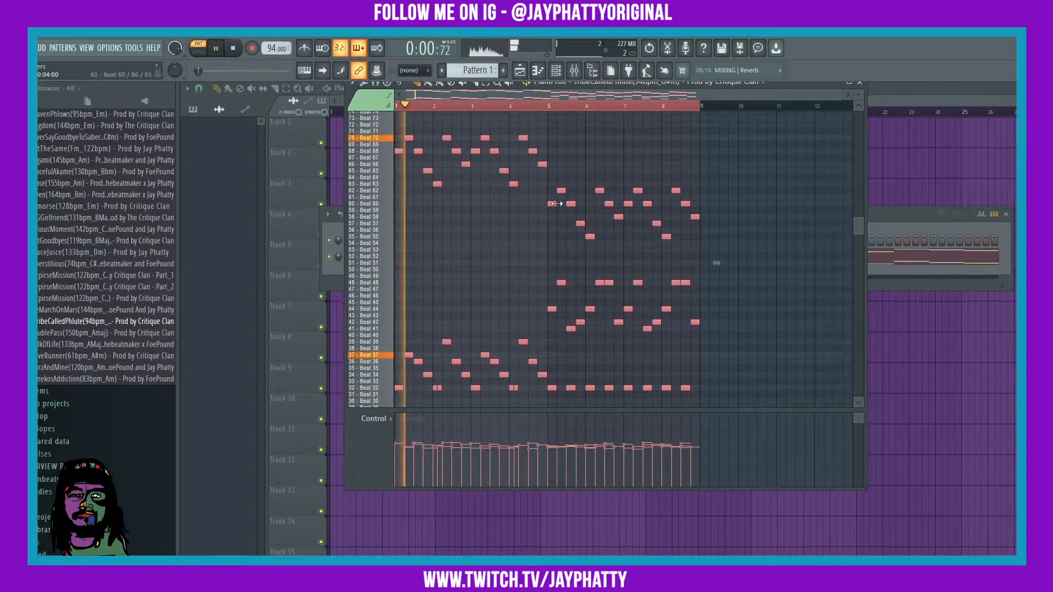
scroll(669, 164, down, 1)
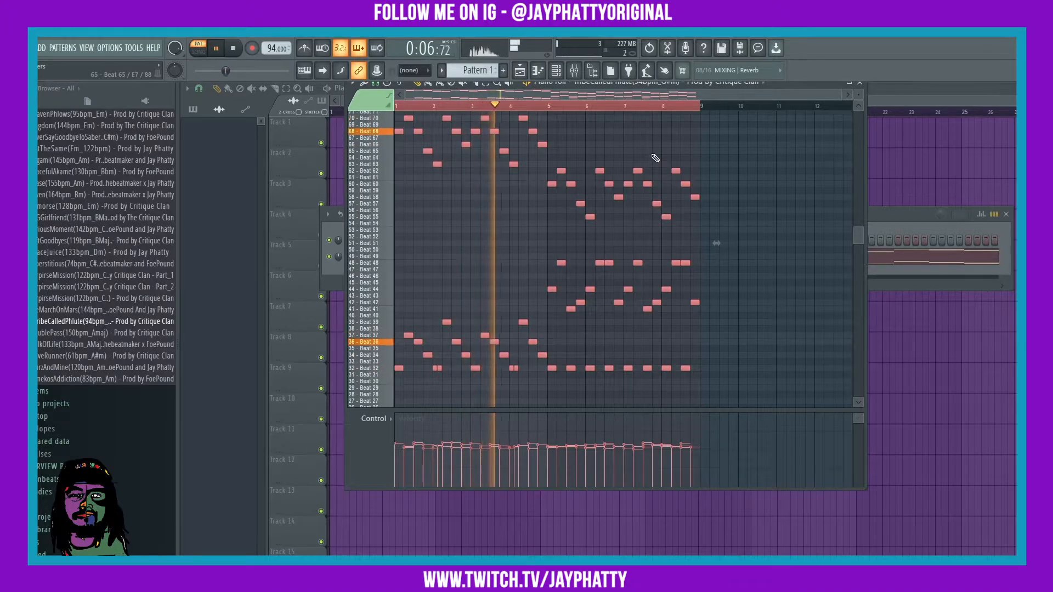
scroll(655, 158, up, 1)
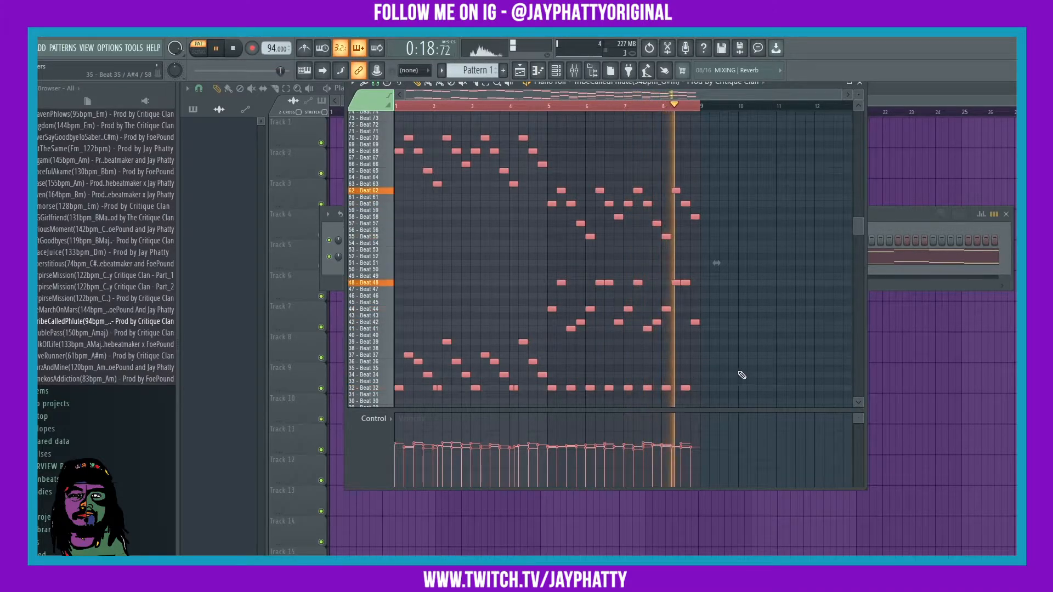
click(704, 375)
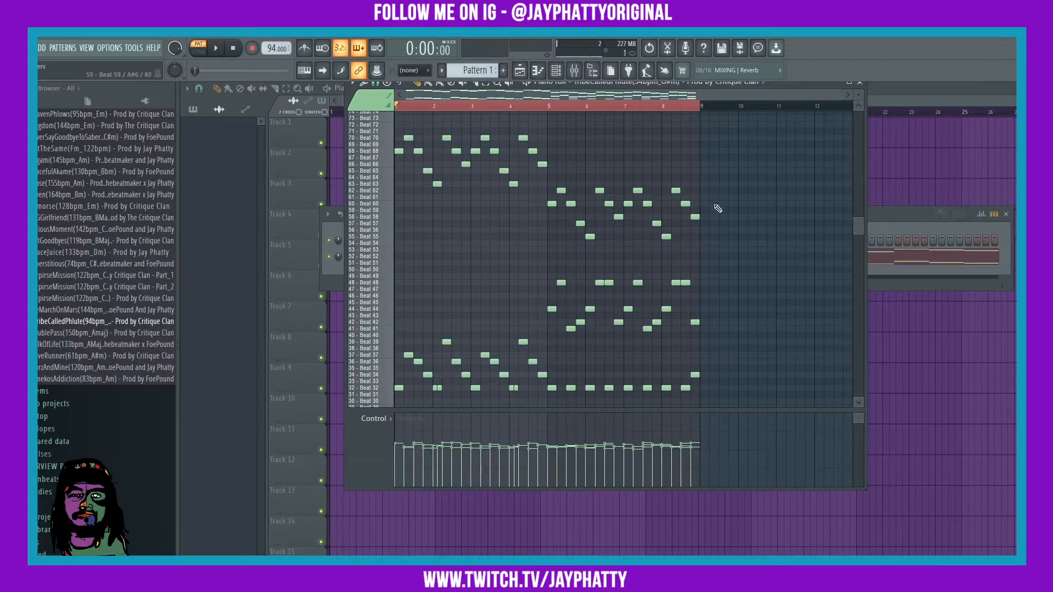
Step: Place a note on the Beat 31 row at the close of bar 8, then replay from the start
scroll(680, 247, down, 4)
key(space)
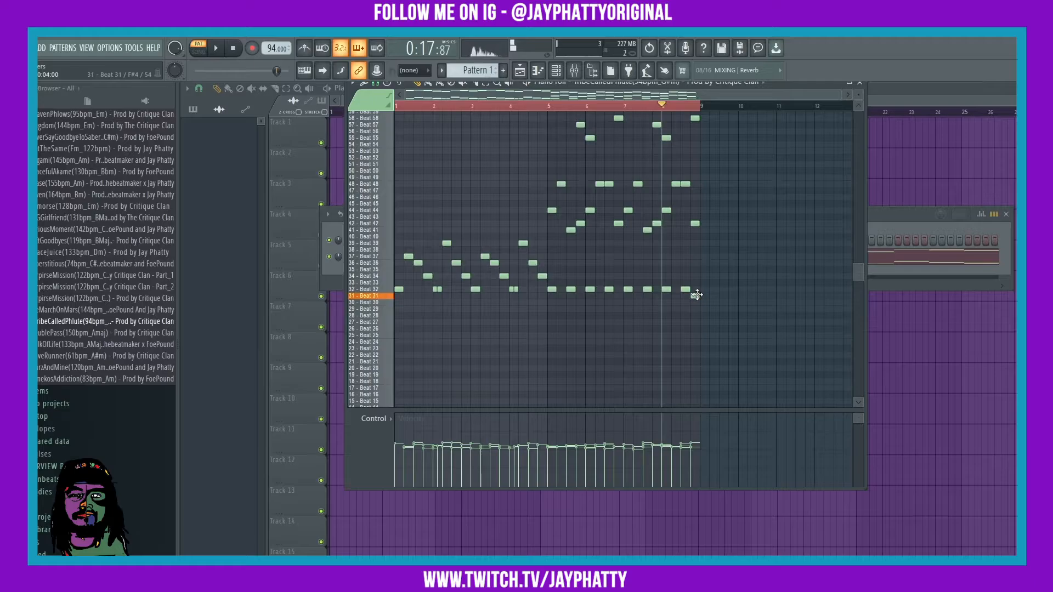
click(618, 296)
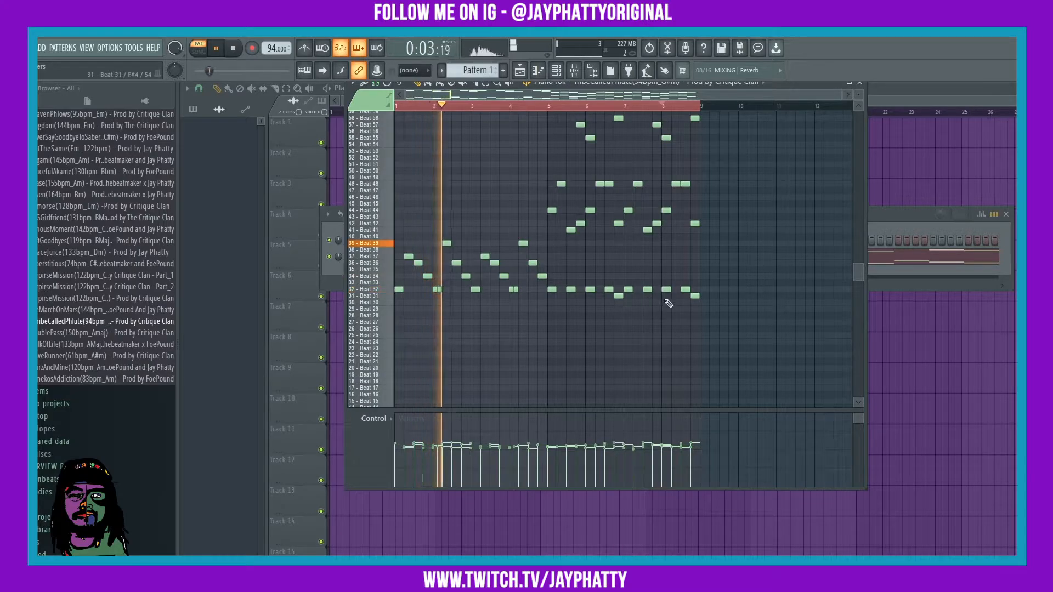
scroll(747, 305, up, 3)
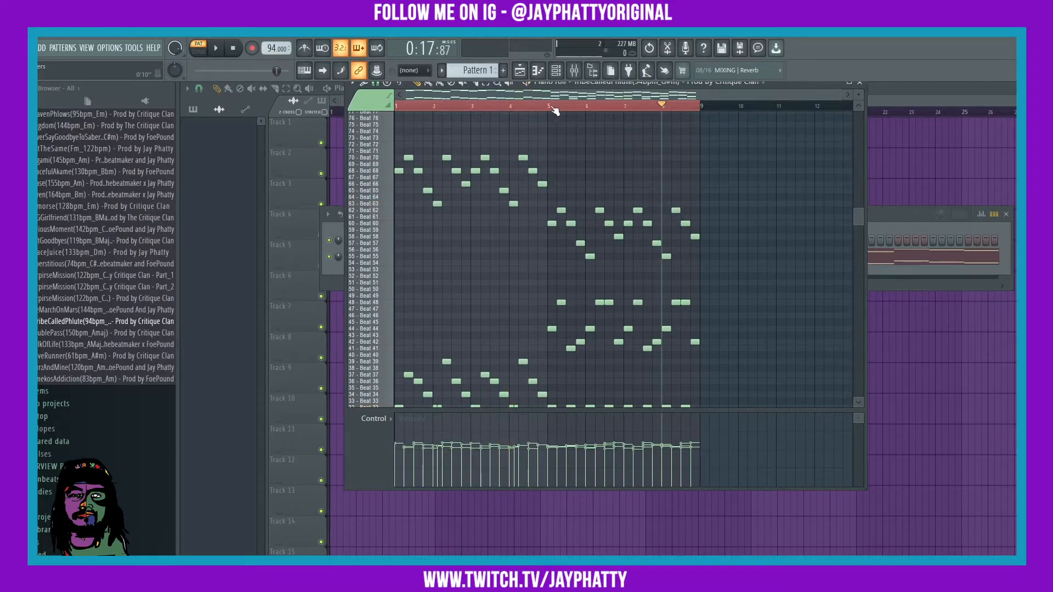
key(space)
Step: Close the piano roll and route the sliced channel to mixer track 4
click(859, 82)
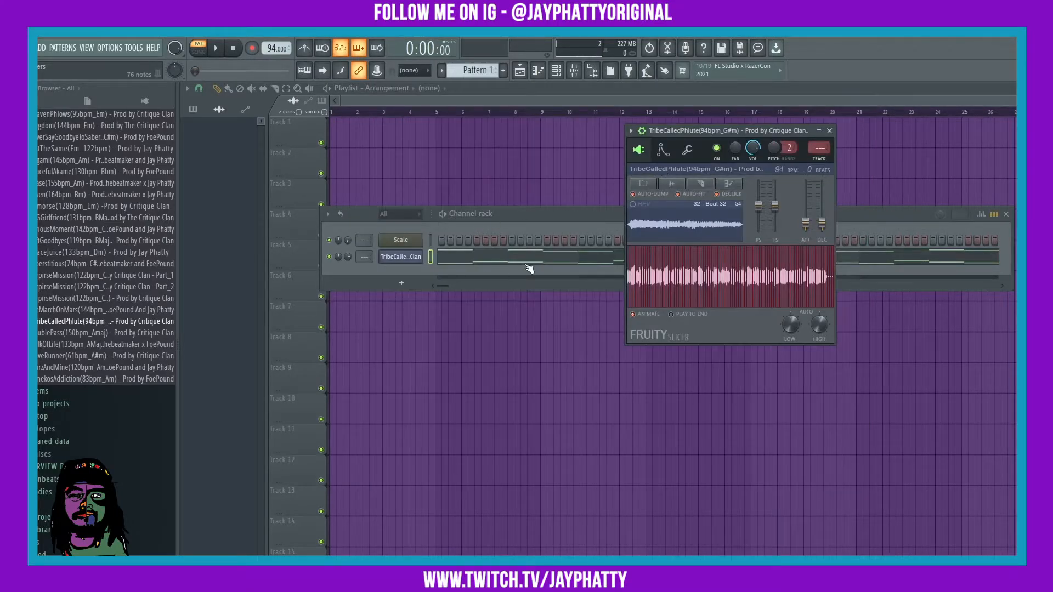
click(527, 212)
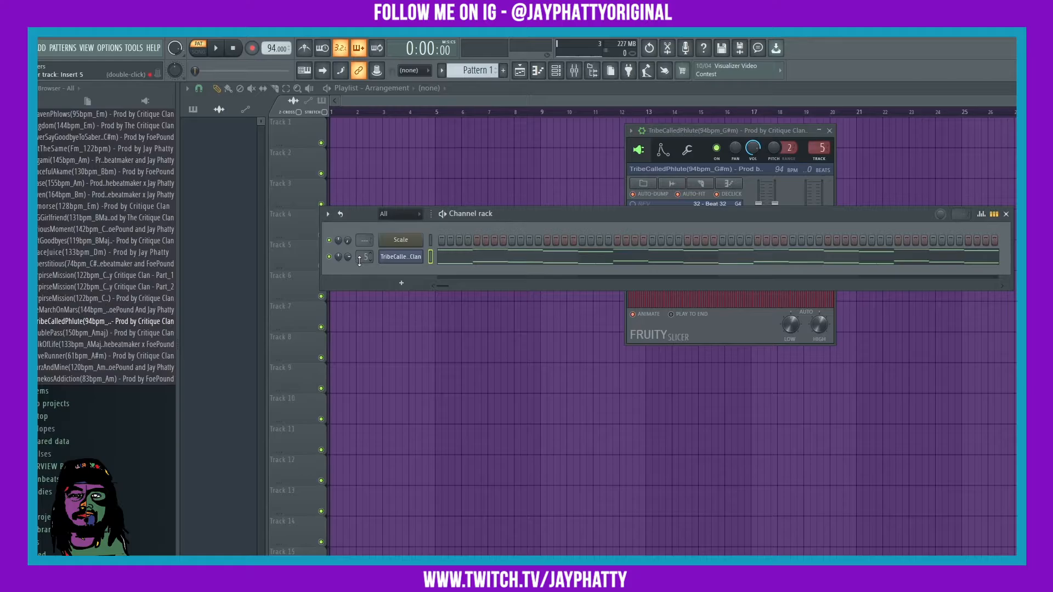
scroll(359, 260, down, 1)
click(574, 70)
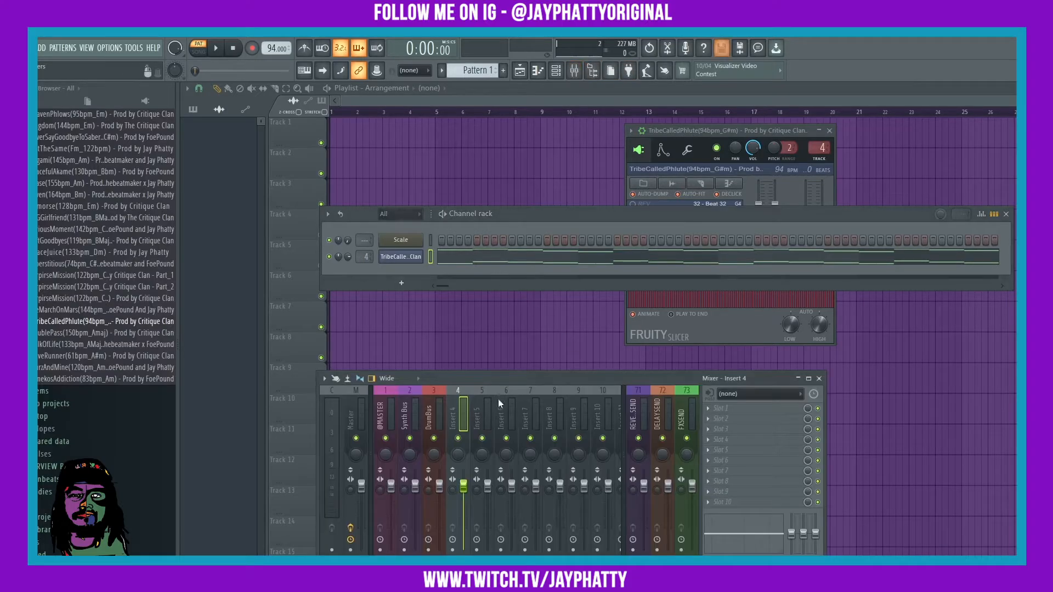
Step: Load Fruity Reeverb 2 on insert 4 with lower bass and damping, more wet and higher low cut
click(718, 408)
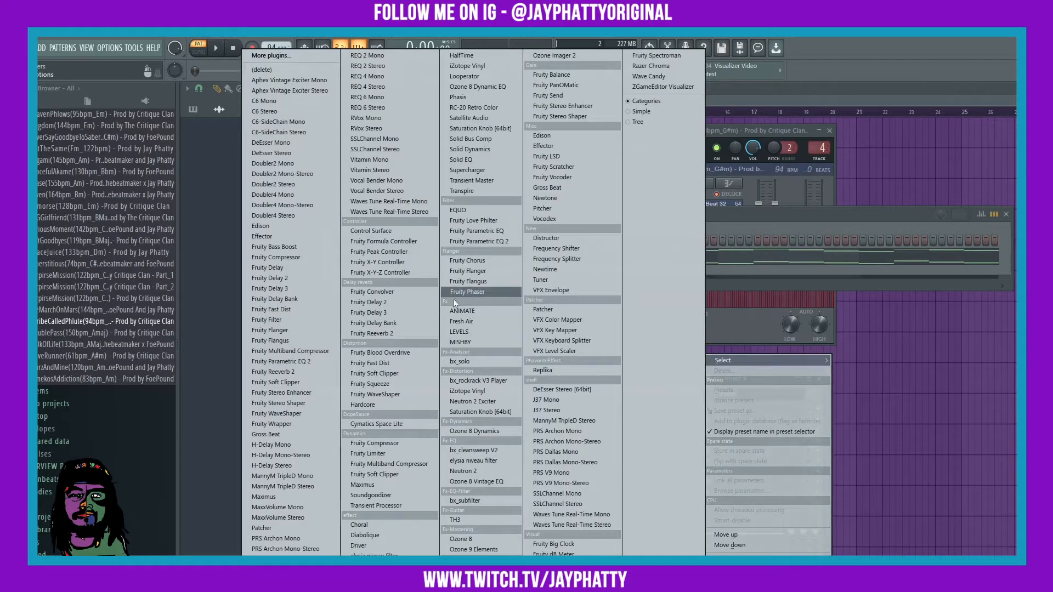
click(382, 334)
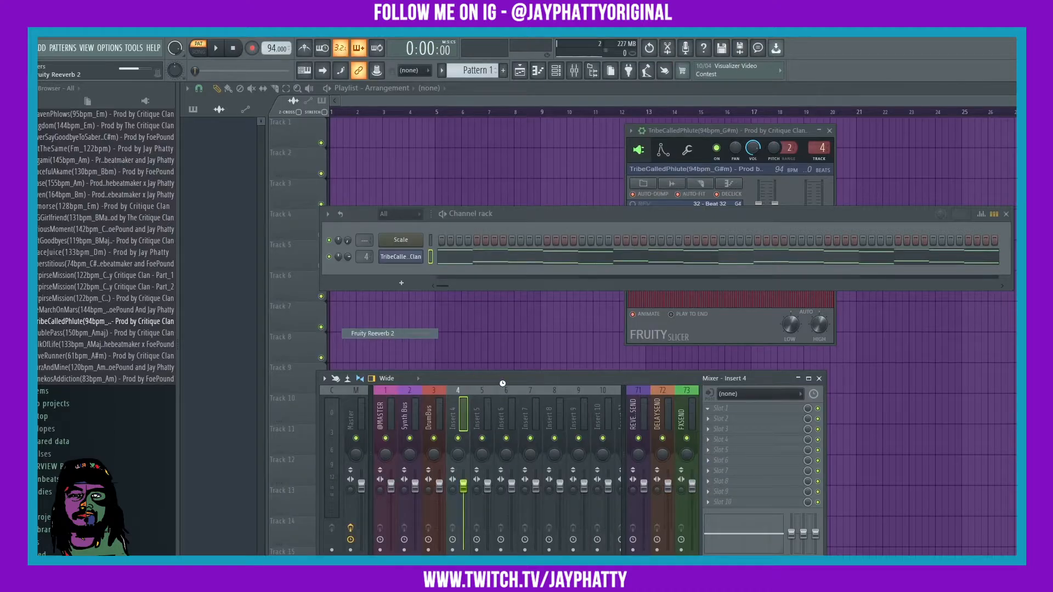
key(space)
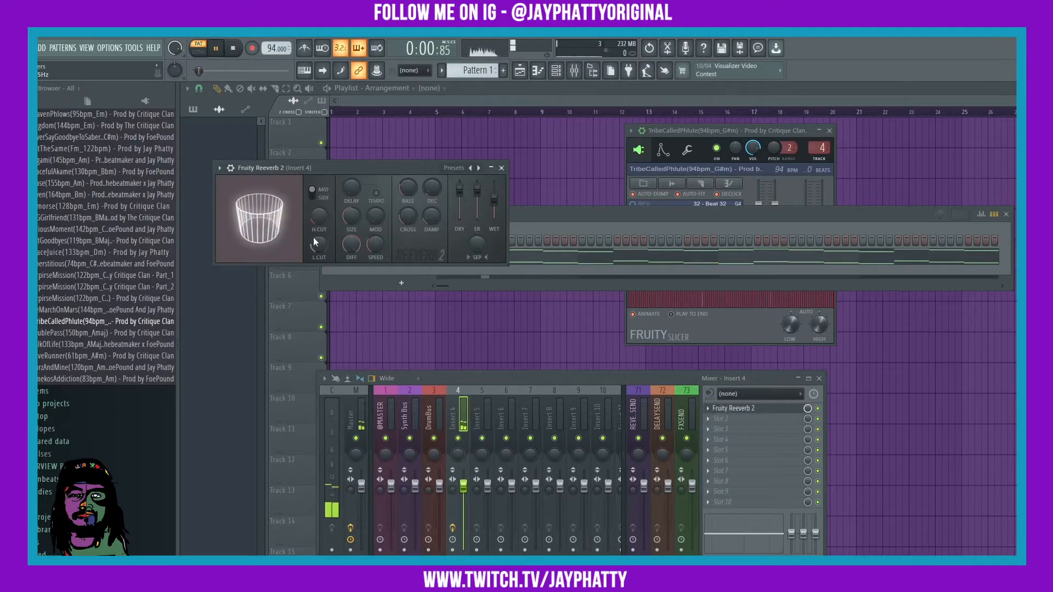
drag(407, 188, 432, 241)
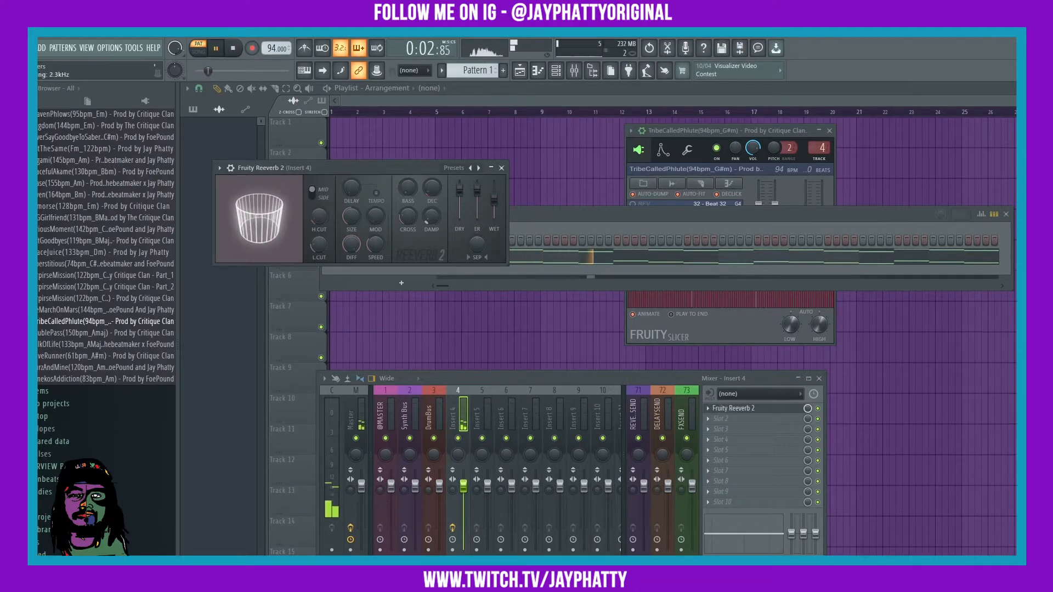
drag(494, 199, 494, 195)
mouse_move(319, 244)
mouse_down()
mouse_move(318, 233)
mouse_move(352, 204)
mouse_move(319, 241)
mouse_up()
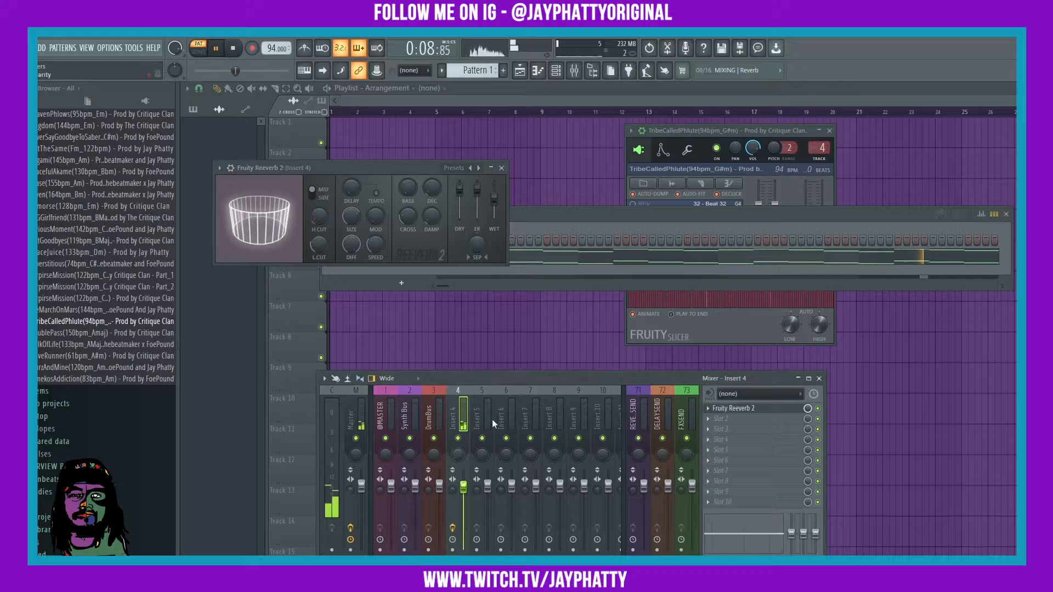
key(space)
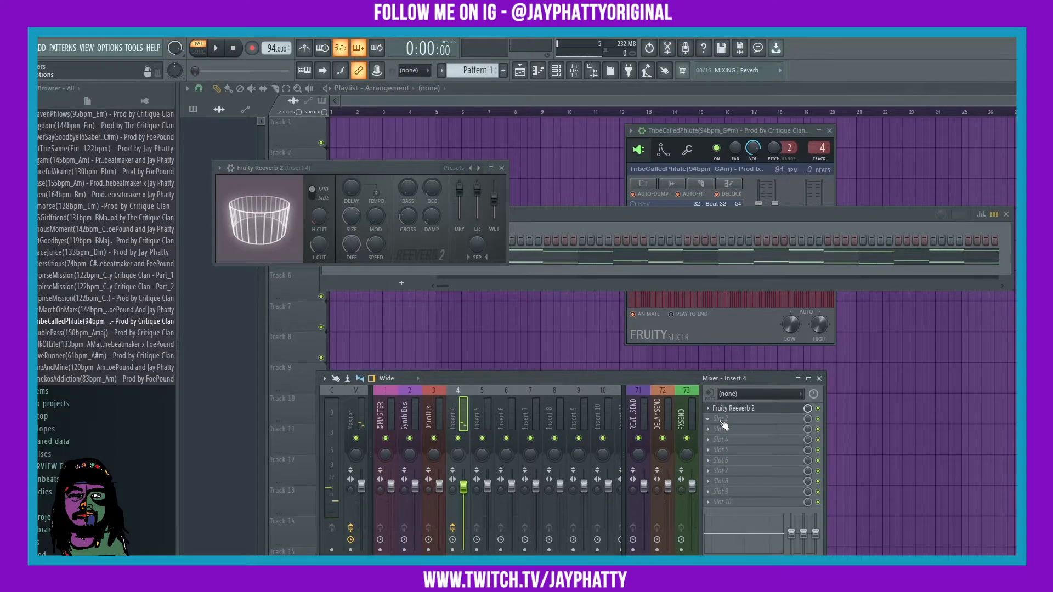
click(722, 420)
Step: Add Fruity parametric EQ 2 after the reverb, shaping a low cut and high roll-off
click(485, 243)
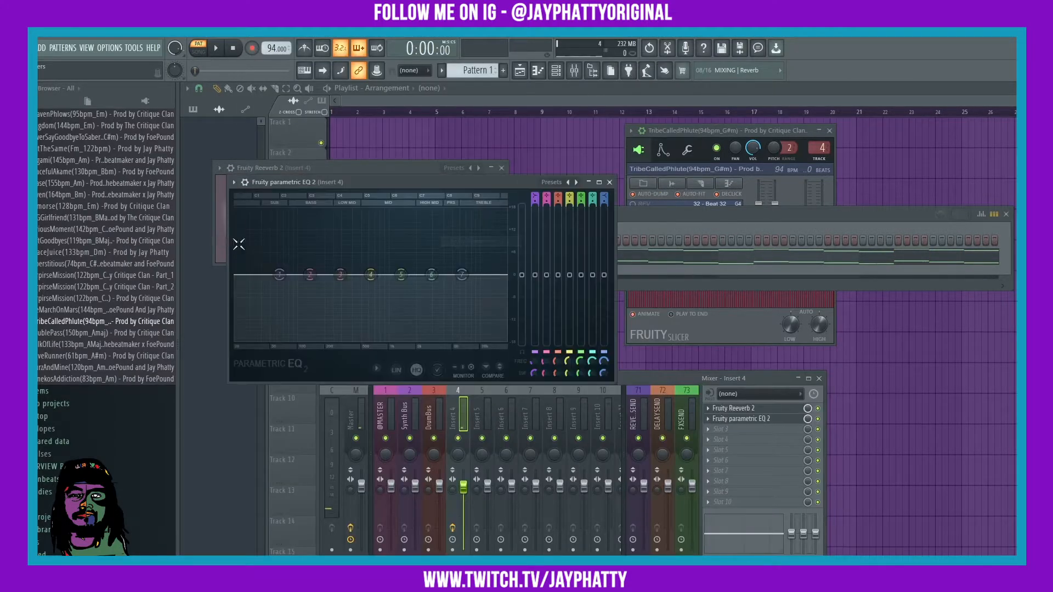
key(space)
drag(279, 275, 292, 318)
drag(371, 276, 348, 282)
drag(401, 275, 506, 307)
drag(292, 319, 308, 343)
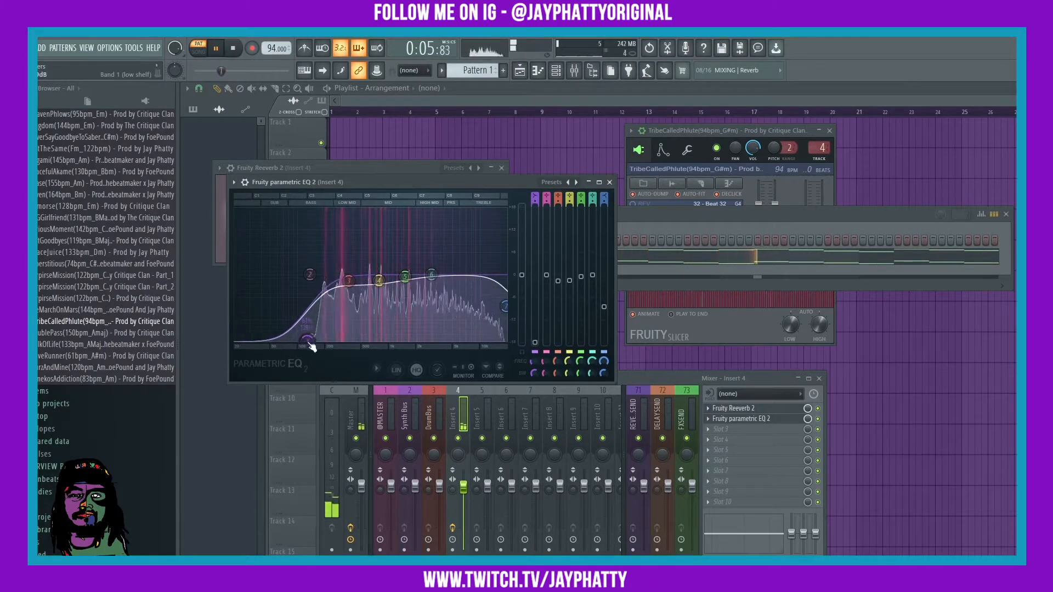
Step: Load Fruity Flanger into insert 4's third slot
click(609, 182)
click(721, 429)
click(482, 270)
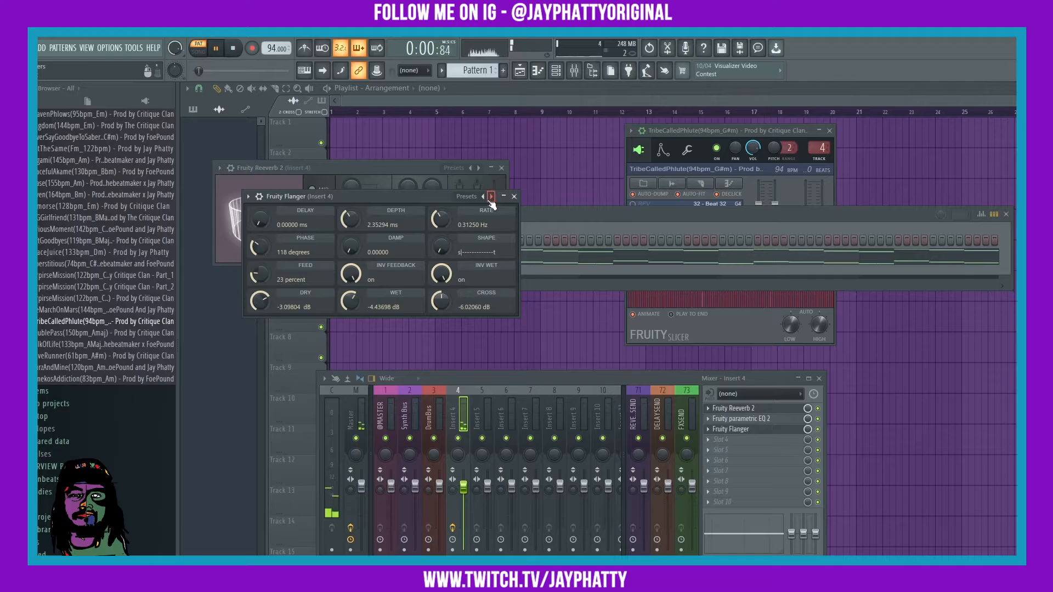
Step: Step through the Flanger presets to Double Trouble
click(491, 196)
click(491, 196)
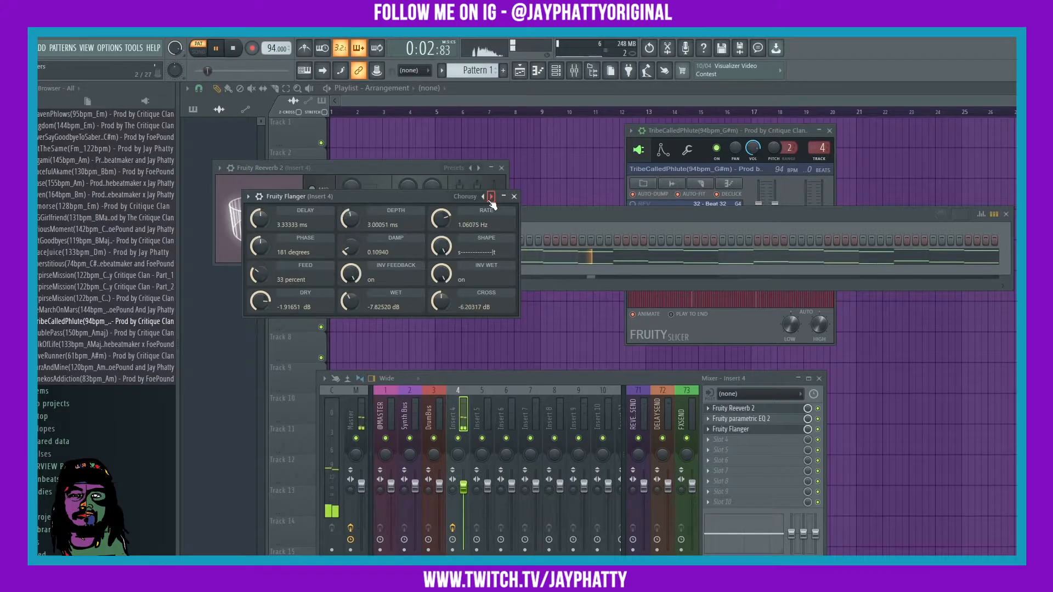
click(491, 197)
click(491, 196)
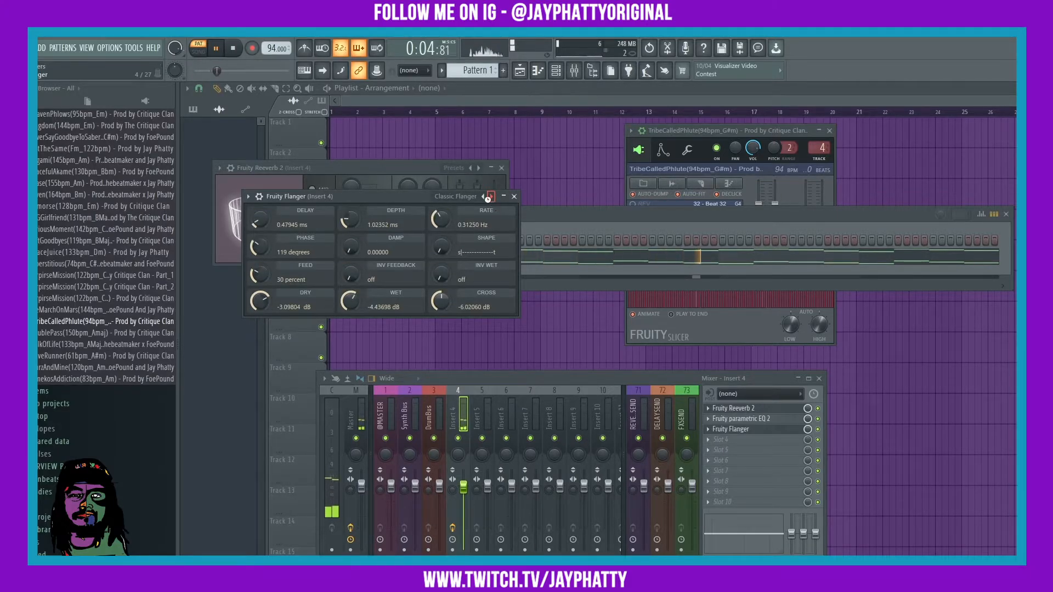
click(490, 197)
click(490, 196)
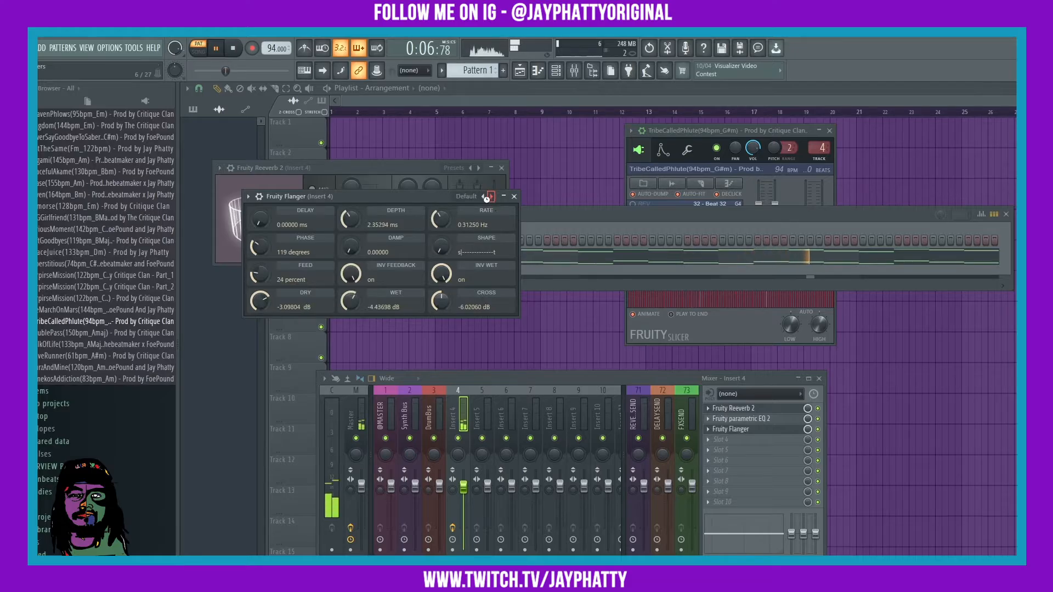
click(490, 196)
click(491, 196)
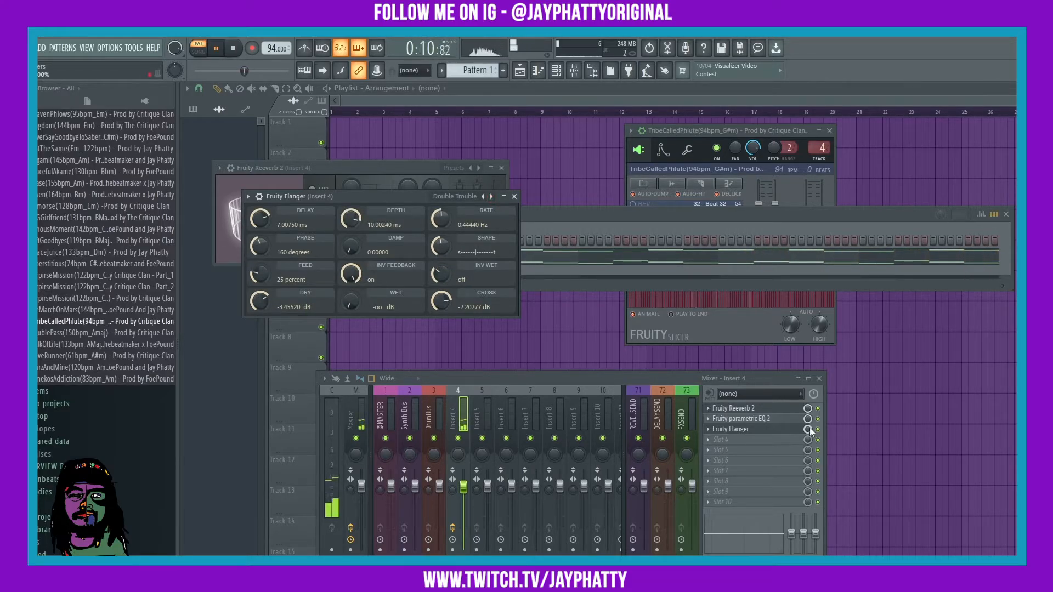
Step: Lower the Flanger slot's mix level and close its window
drag(809, 429, 810, 443)
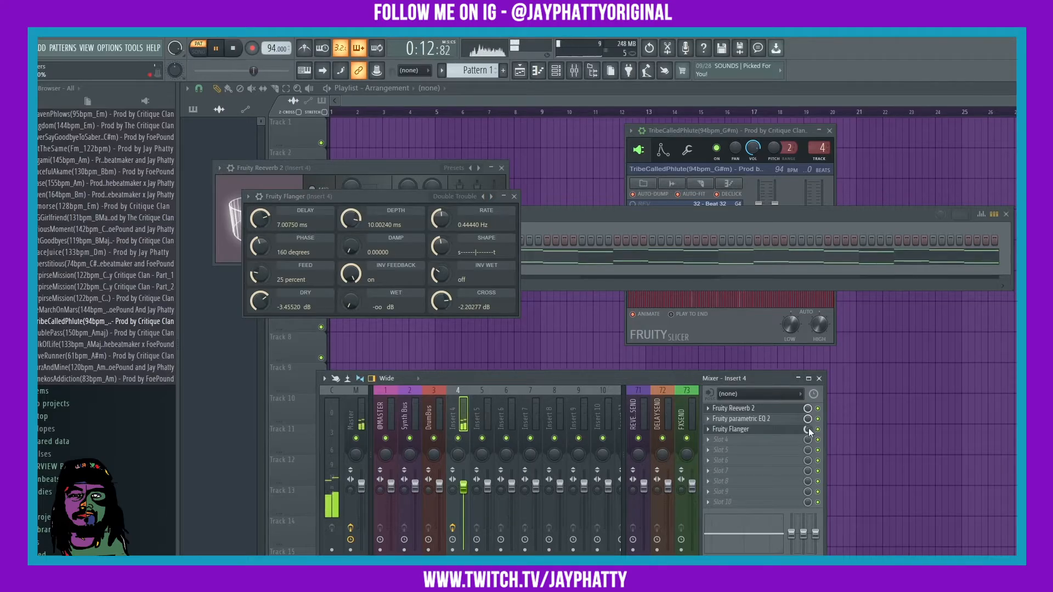
click(513, 196)
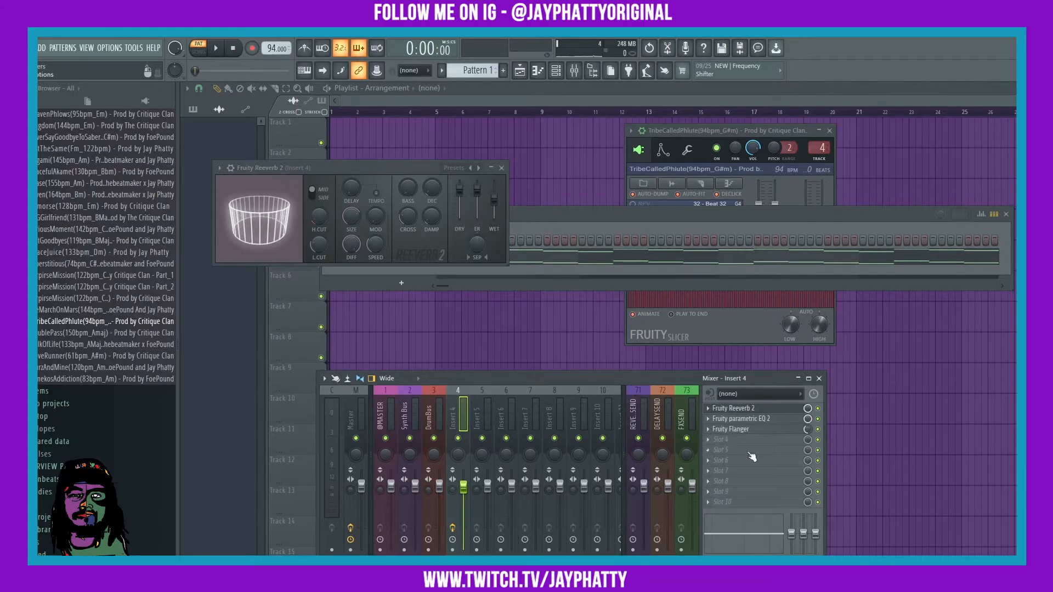
click(728, 438)
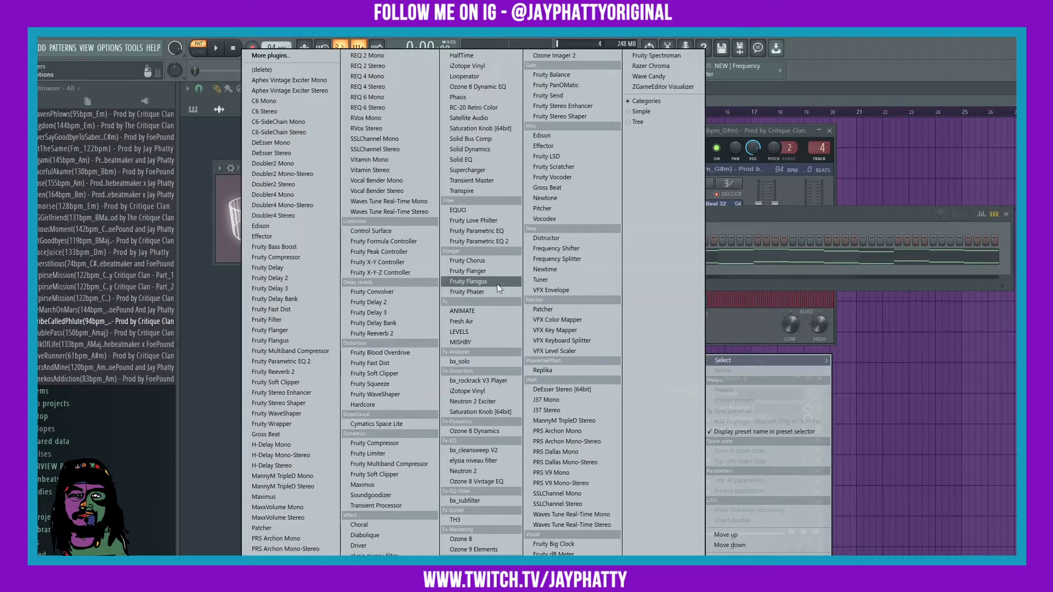
Step: Load Gross Beat on insert 4, pick the Momentary preset and its Slow Tripplet time effect
click(547, 187)
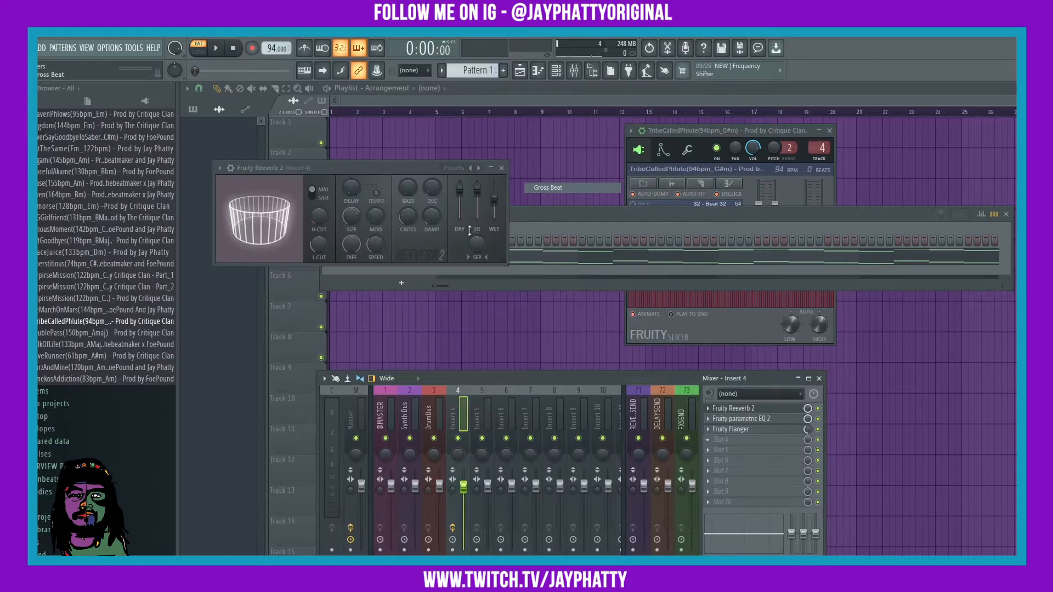
click(676, 210)
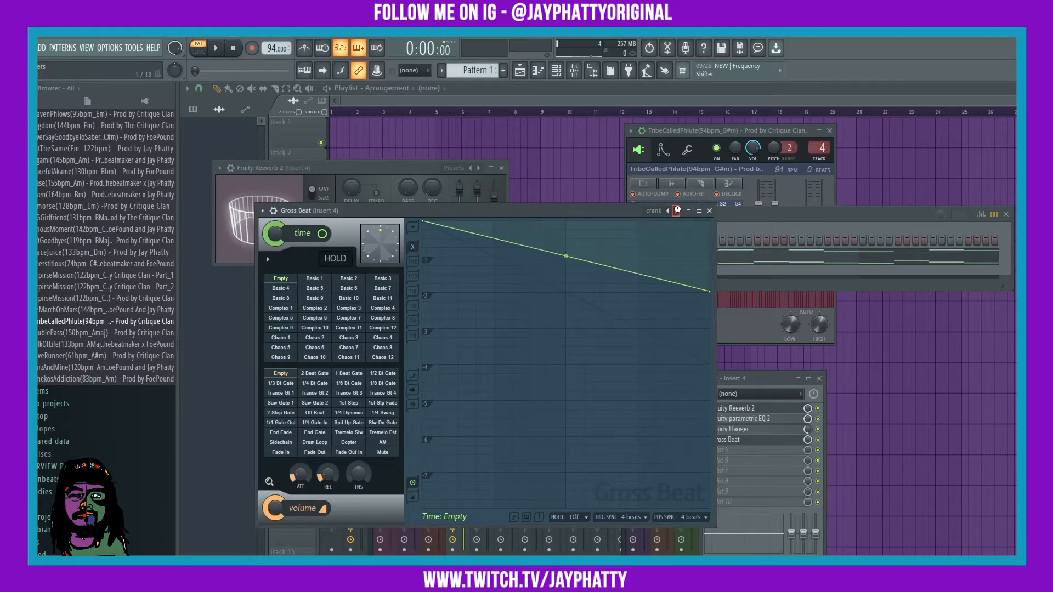
click(677, 211)
click(677, 210)
click(676, 210)
click(677, 211)
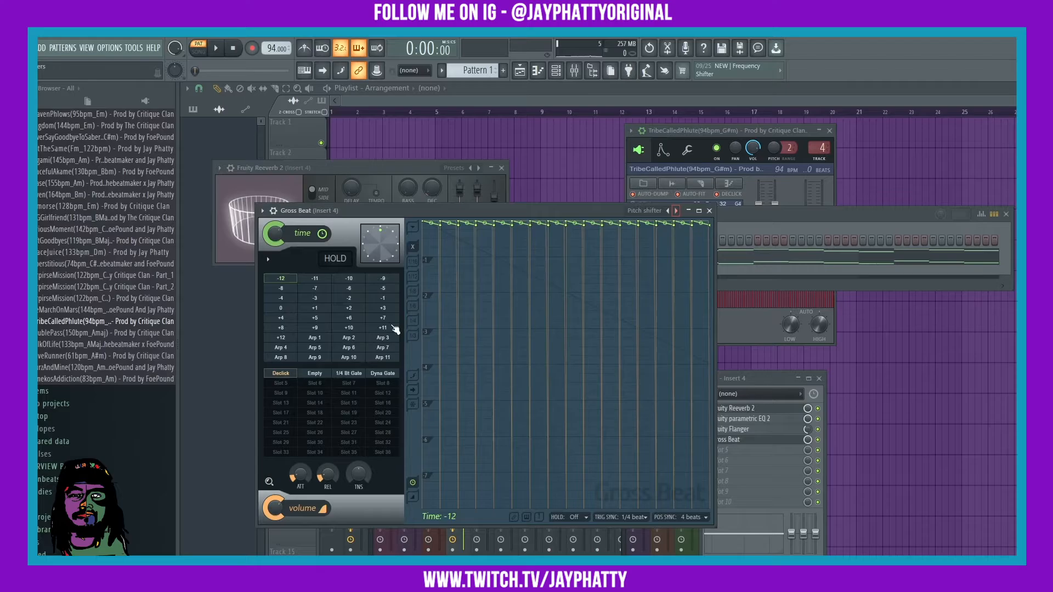
click(670, 211)
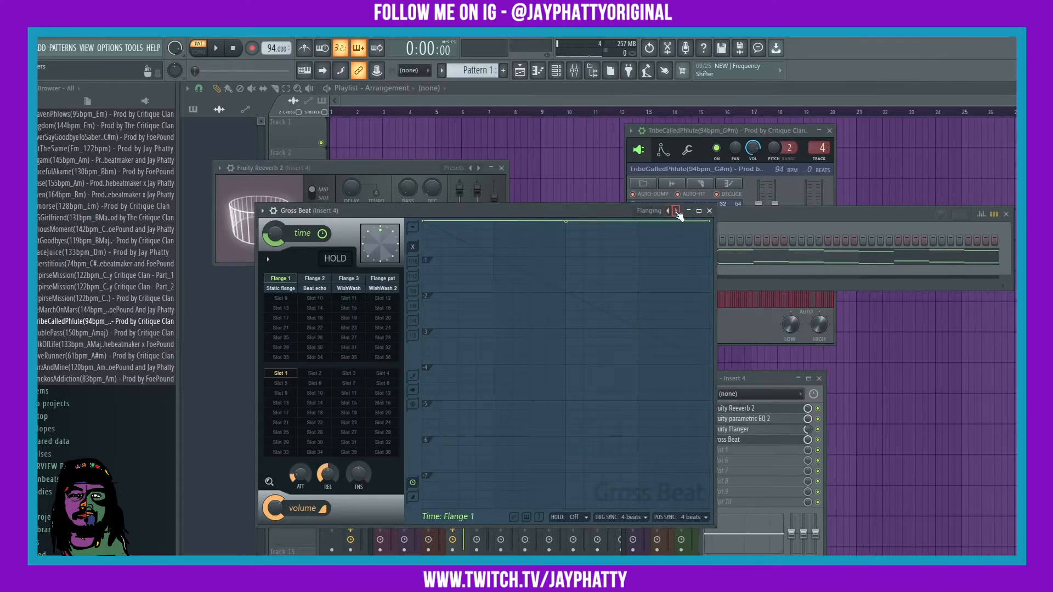
click(314, 357)
key(space)
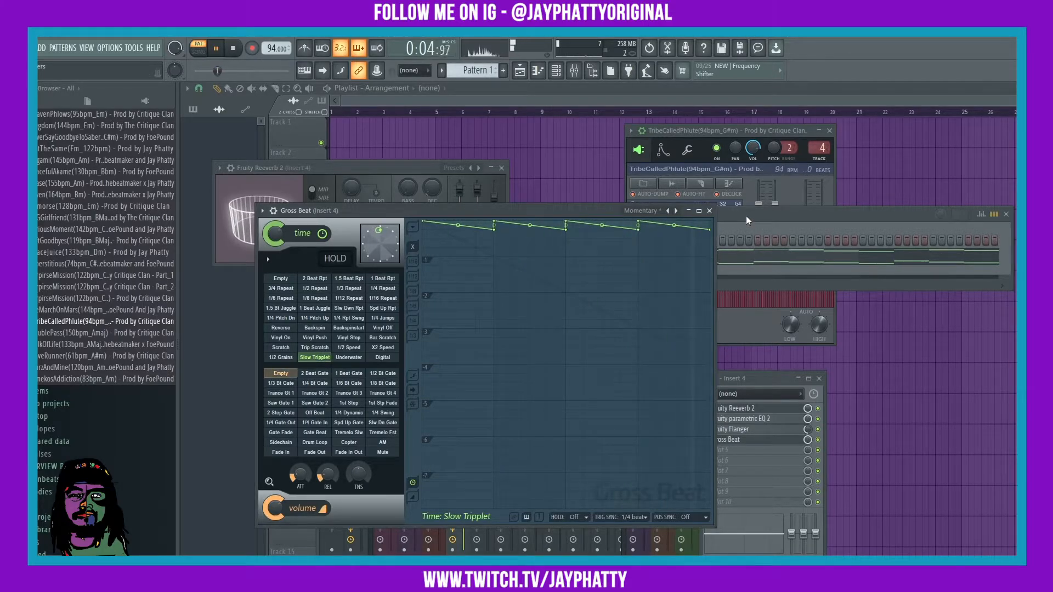
Step: Rename the Gross Beat effect slot to 'trip' and stop playback
click(766, 373)
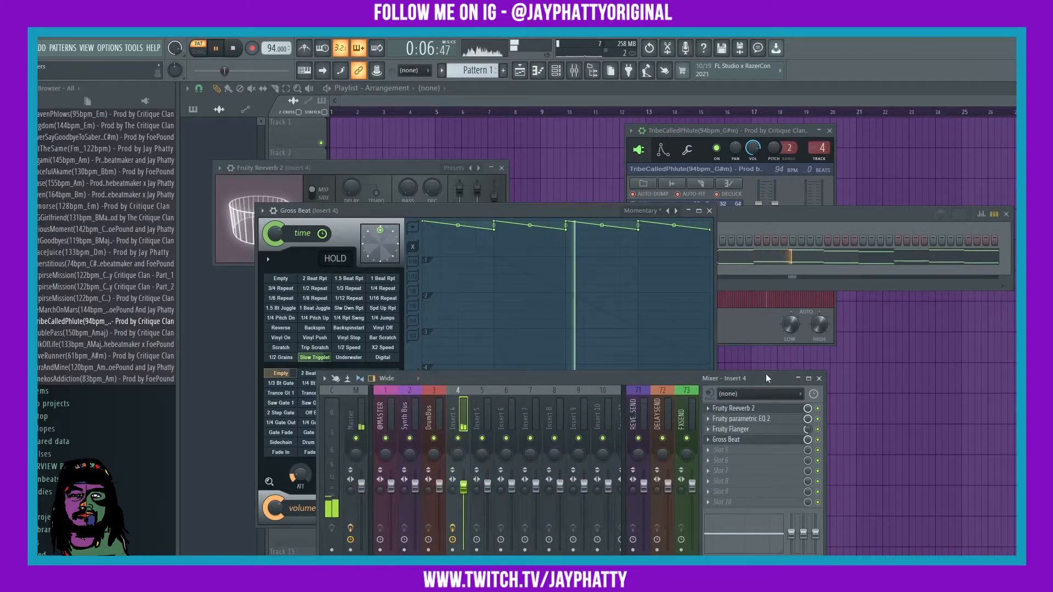
click(708, 439)
text(trip)
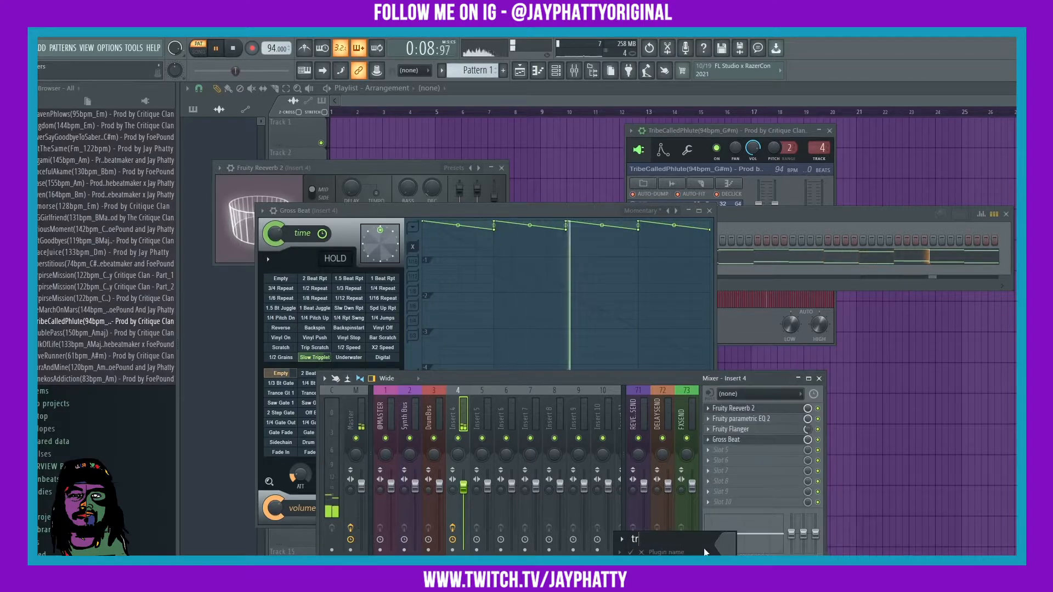
key(Return)
key(space)
Step: Move Pattern 1 to Track 1's start, duplicate it at bar 11, and select bars 9–17
click(920, 198)
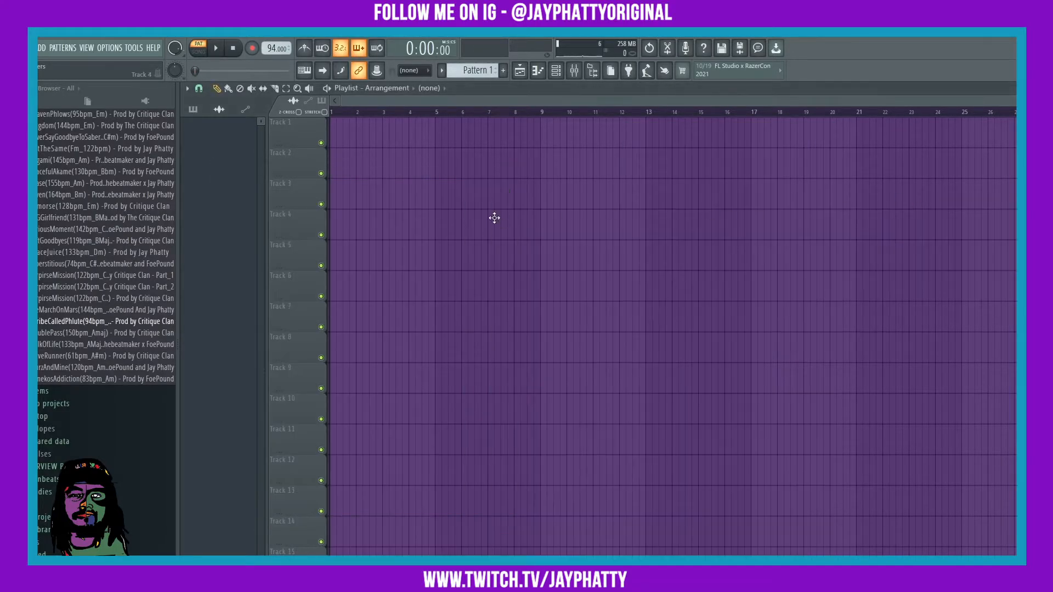
drag(494, 217, 315, 129)
drag(402, 141, 614, 136)
drag(542, 112, 751, 112)
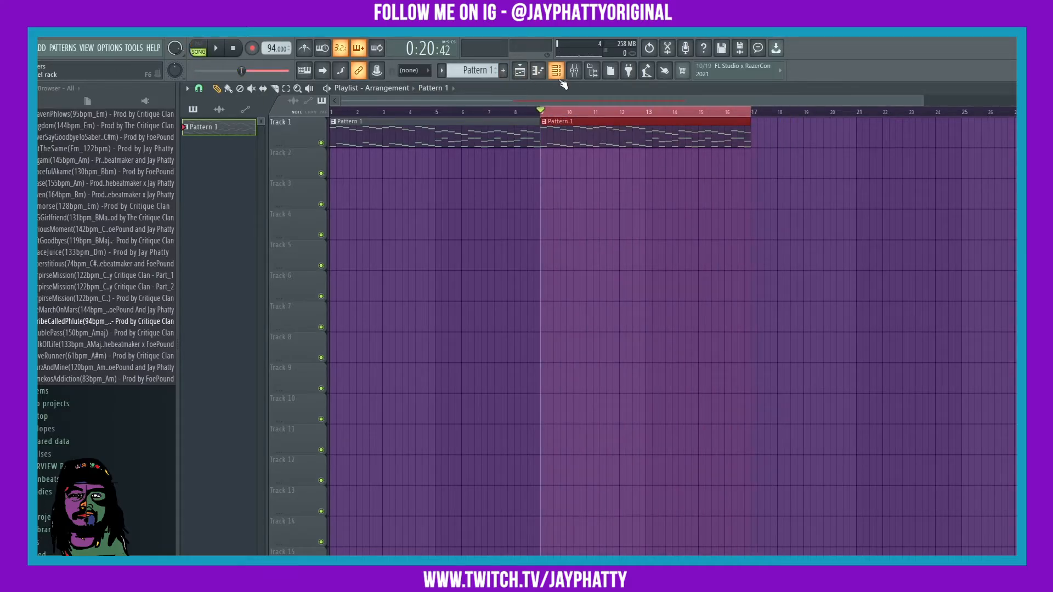
Step: Create an automation clip for trip's Mix level and flatten its curve at 100%
key(F9)
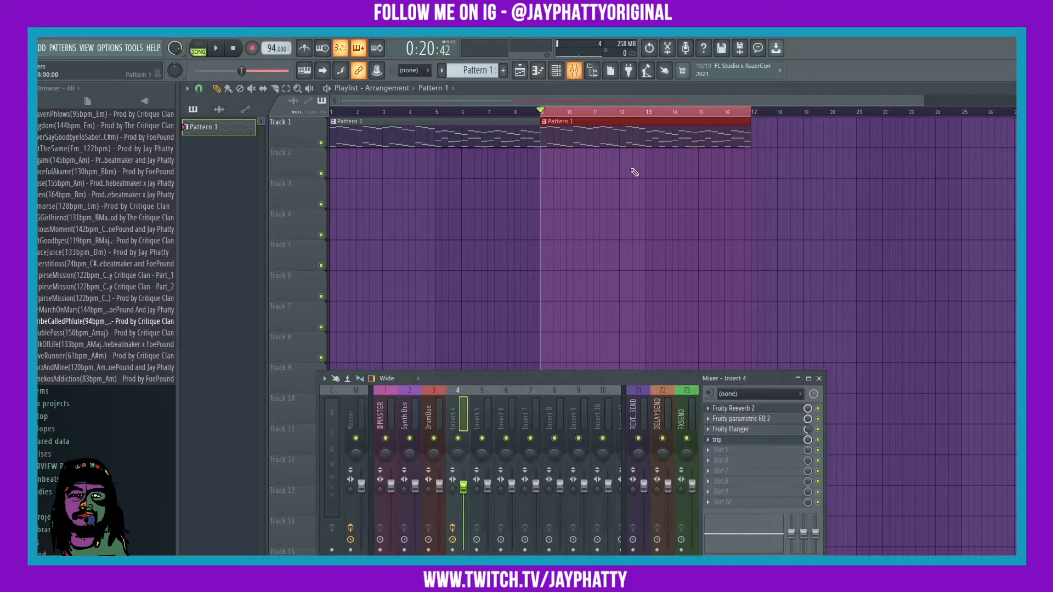
right_click(808, 441)
click(839, 514)
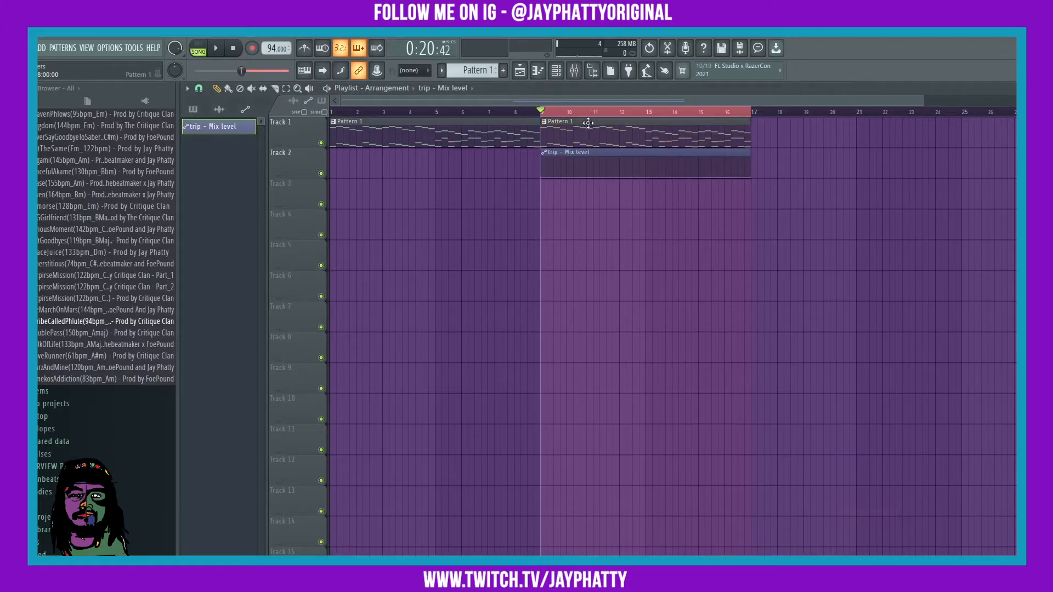
scroll(587, 122, up, 2)
drag(531, 176, 533, 165)
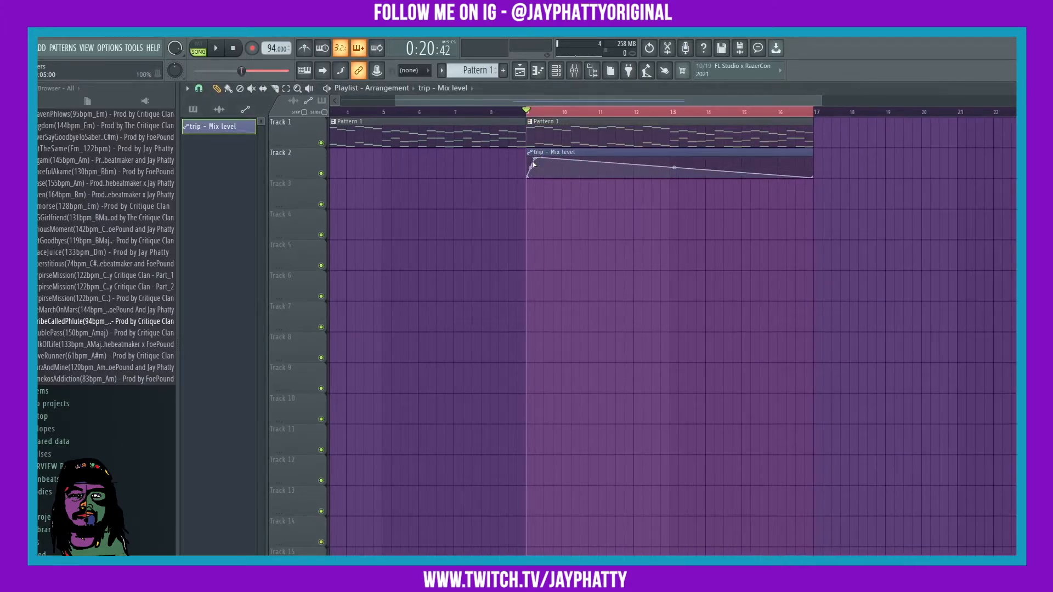
right_click(808, 168)
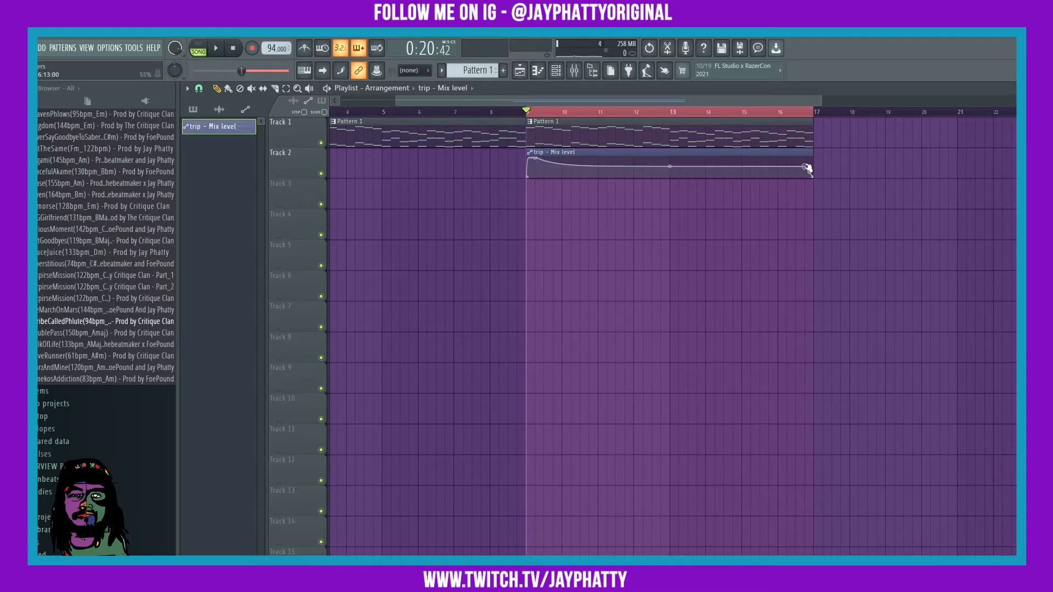
drag(808, 168, 808, 155)
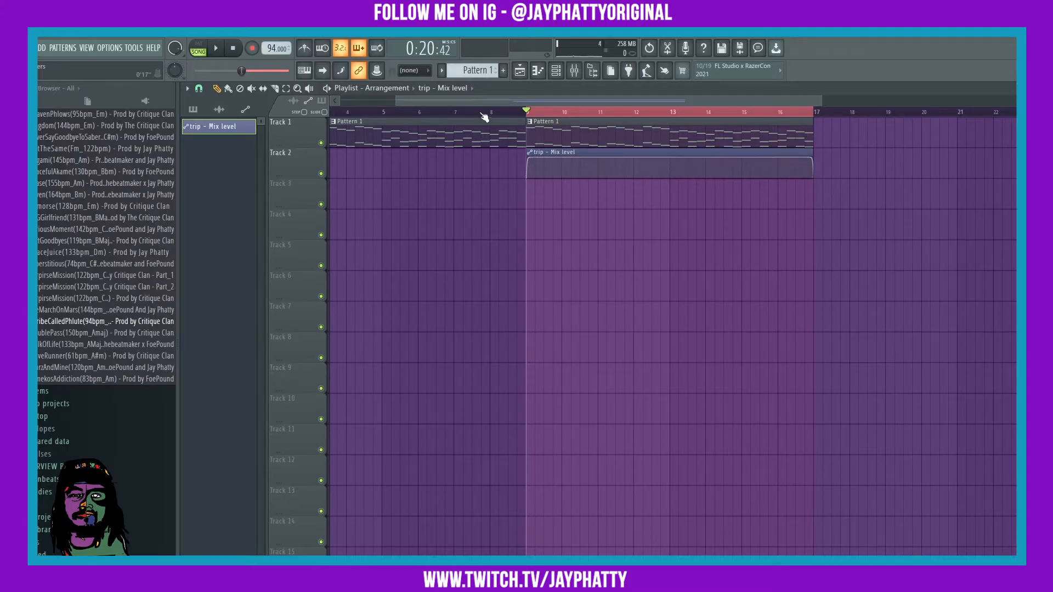
Step: Clear the playlist time selection, rewind, and bring up the mixer and channel rack
click(449, 114)
double_click(455, 113)
scroll(456, 113, down, 3)
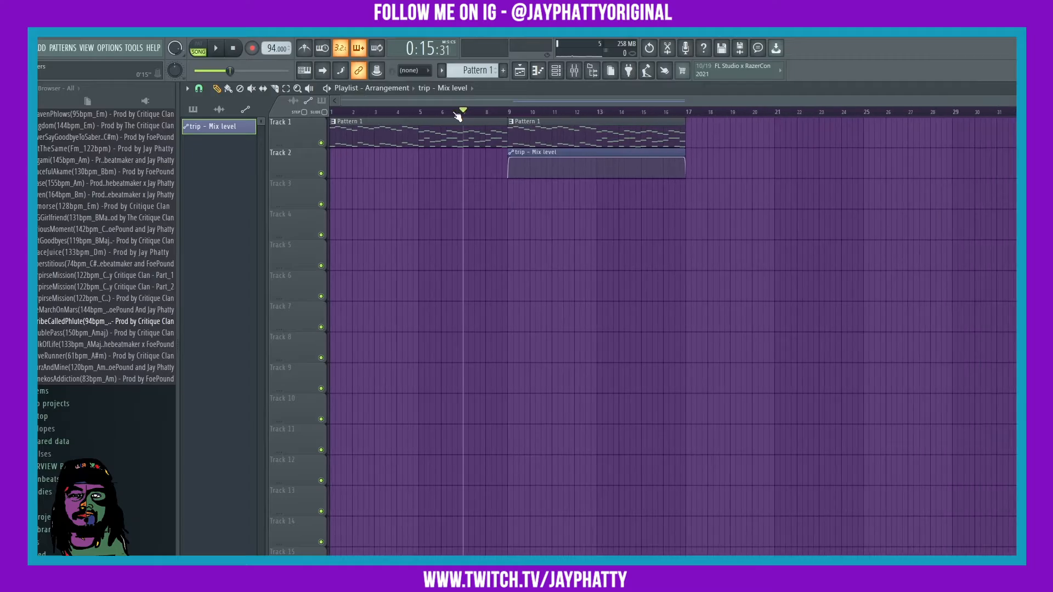
key(space)
click(575, 70)
click(556, 71)
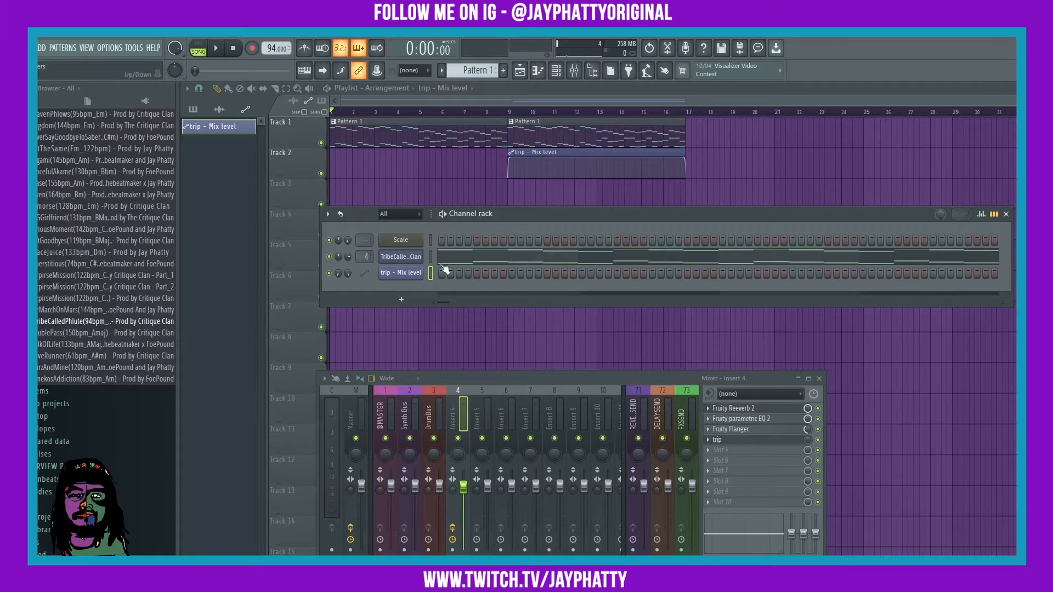
Step: Open Fruity Slicer on the TribeCalledPhlute channel and listen to the chop
click(396, 216)
click(390, 228)
click(409, 257)
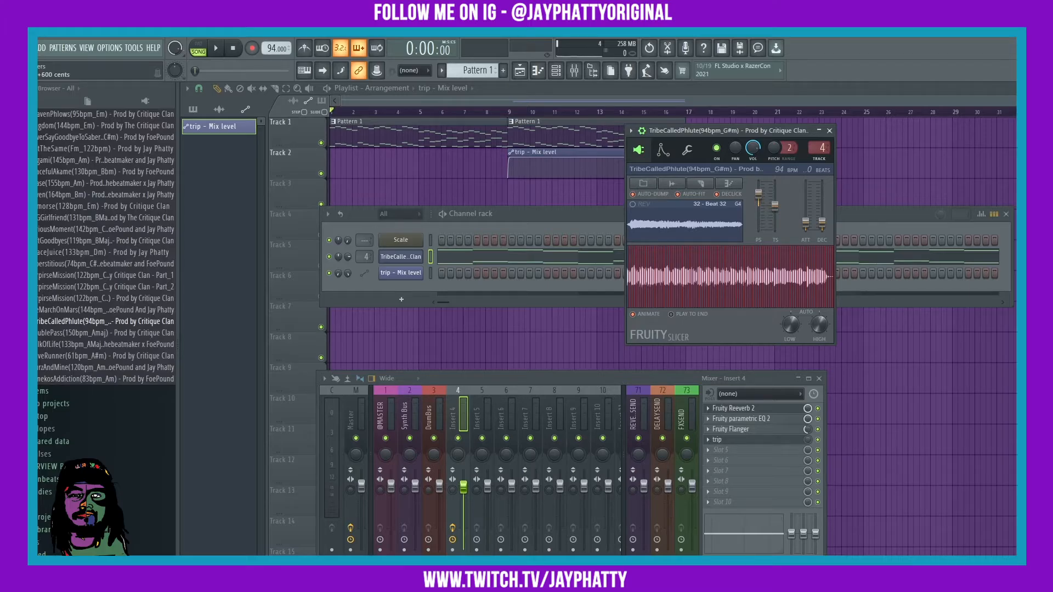
key(space)
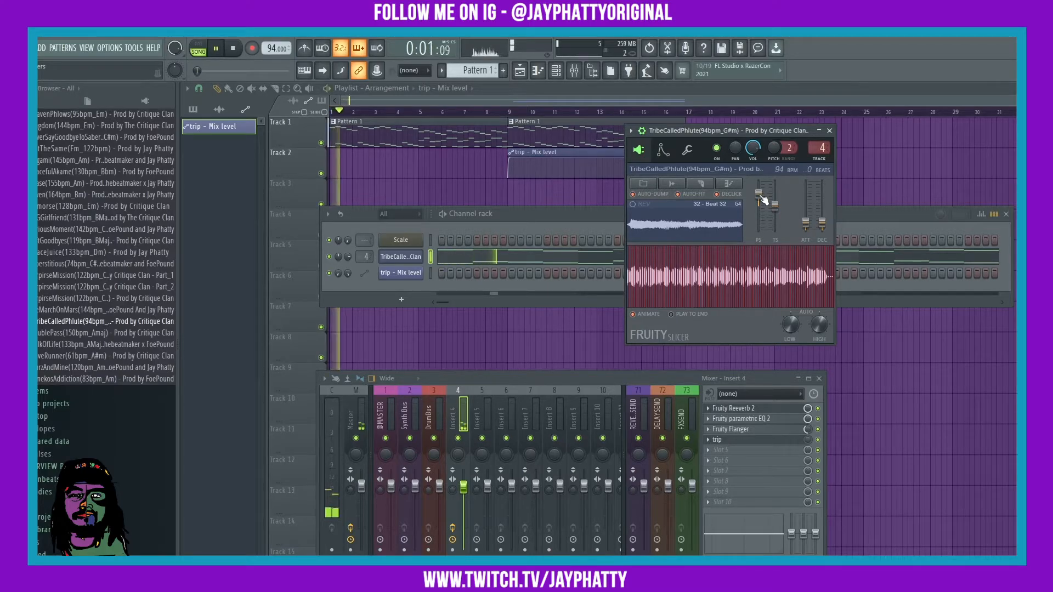
key(space)
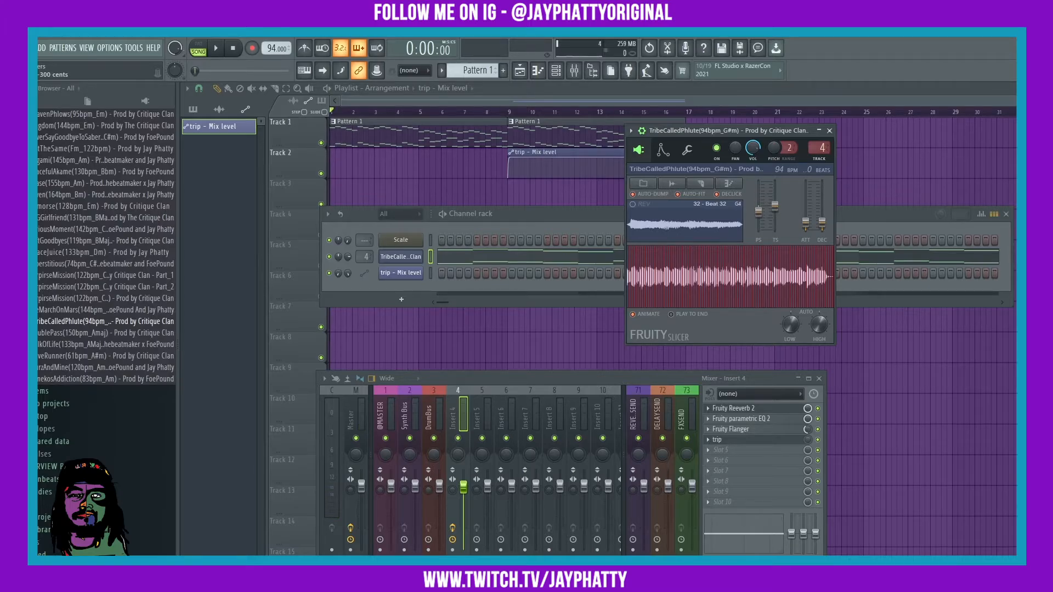
key(space)
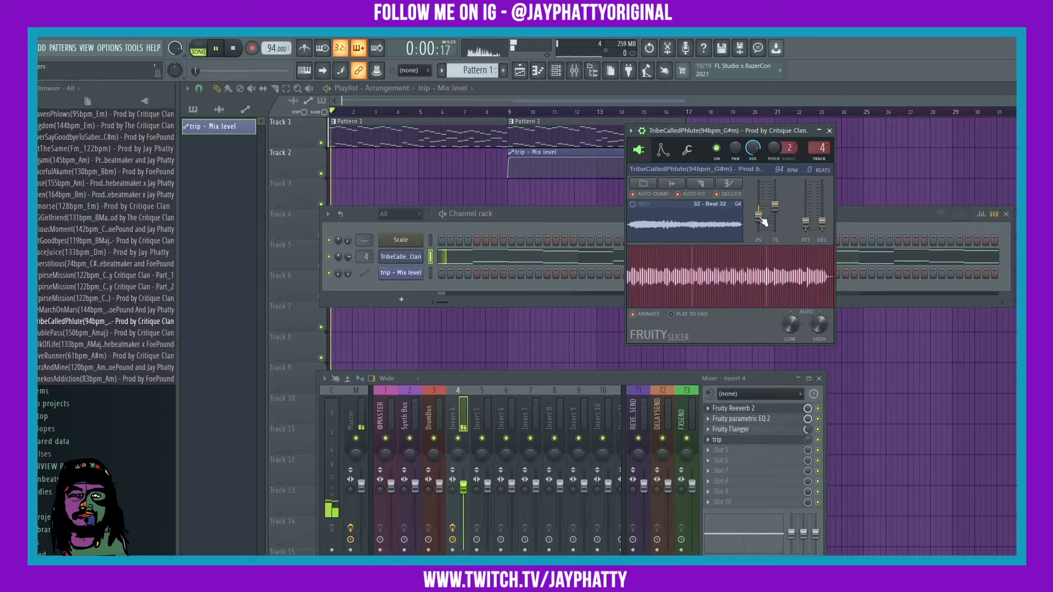
key(space)
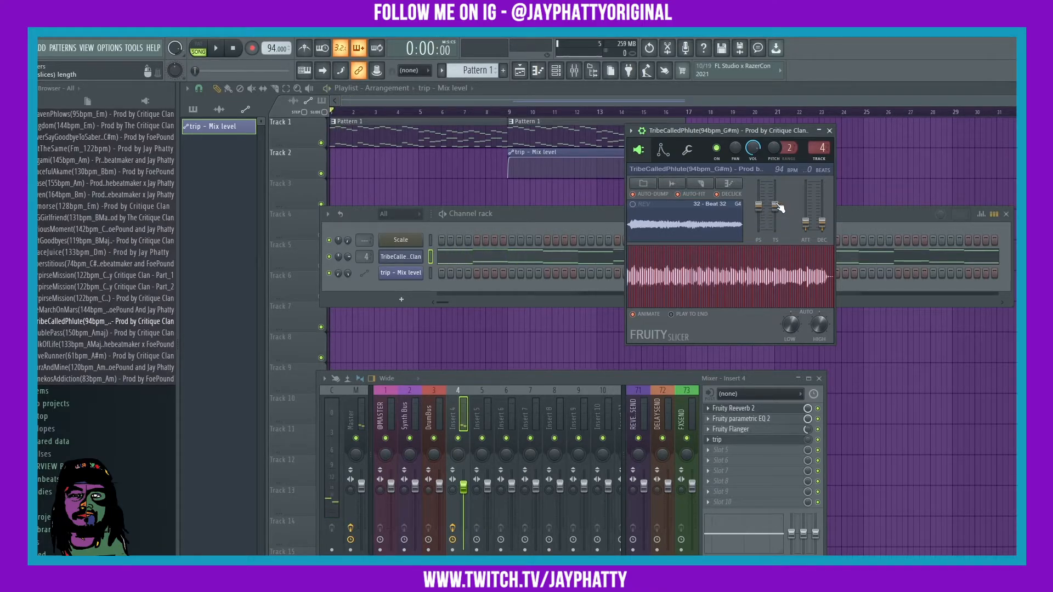
Step: Raise the slicer's TS time-stretch, compare during playback, then reset TS to default
drag(775, 205, 773, 194)
key(space)
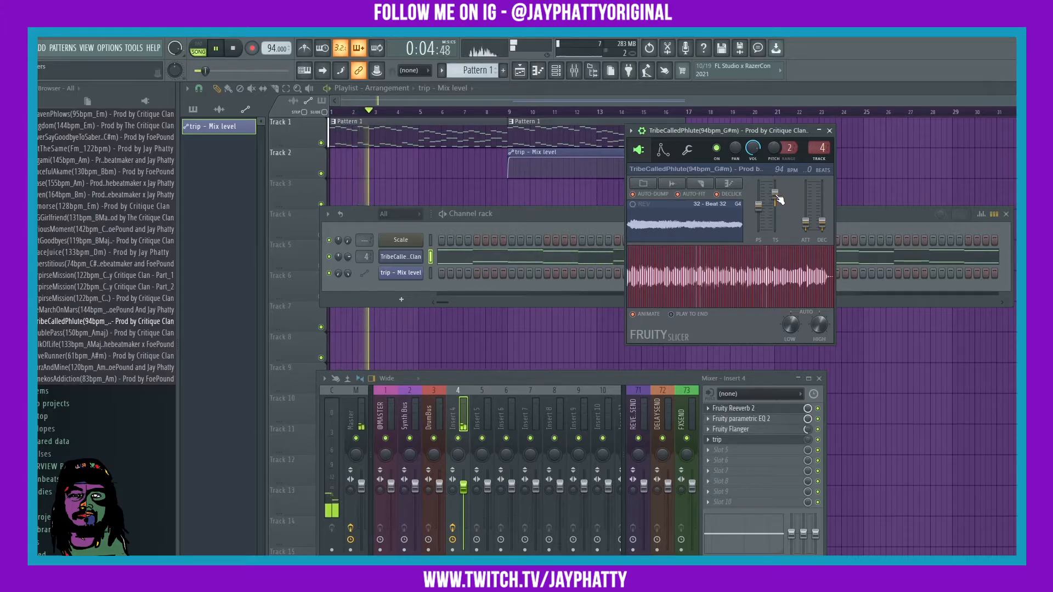
key(space)
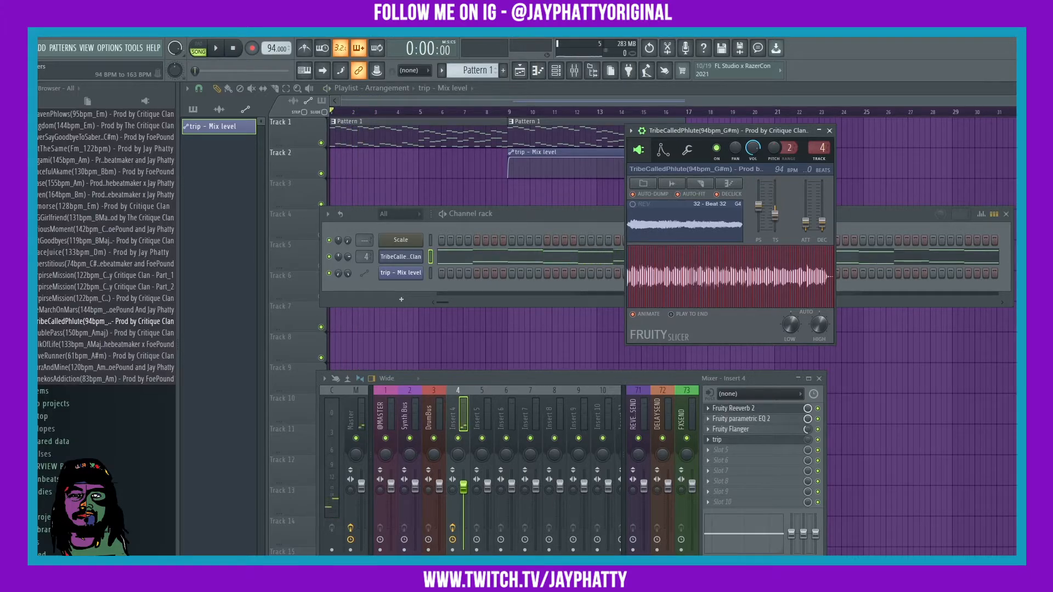
key(space)
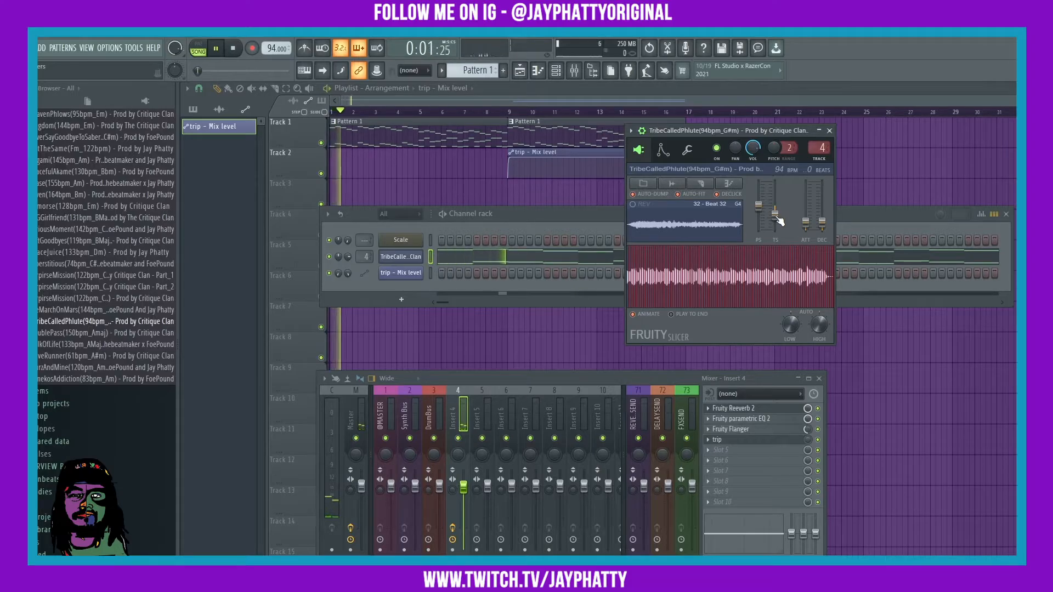
key(space)
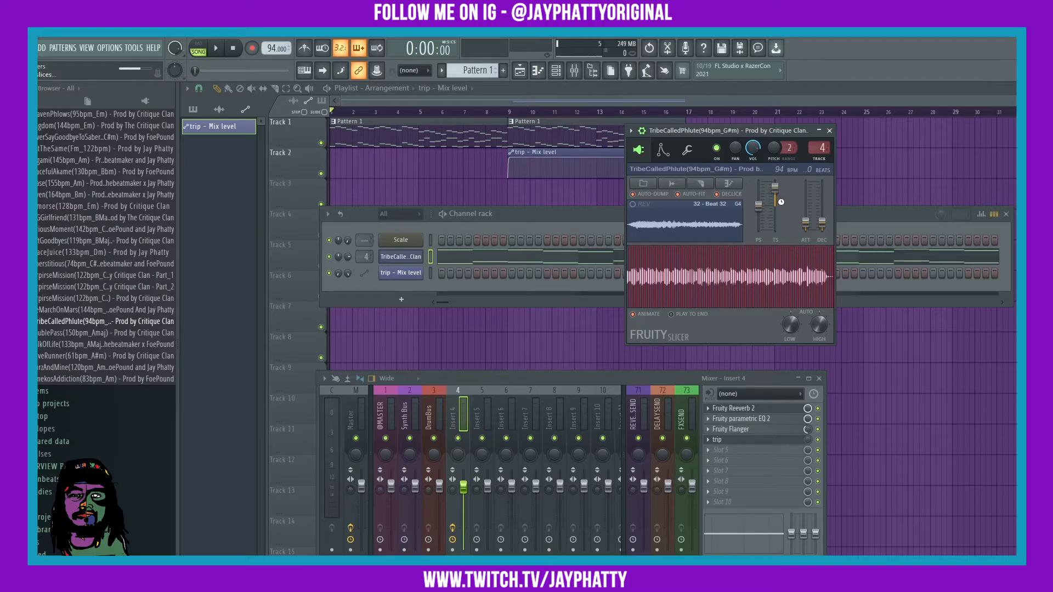
key(space)
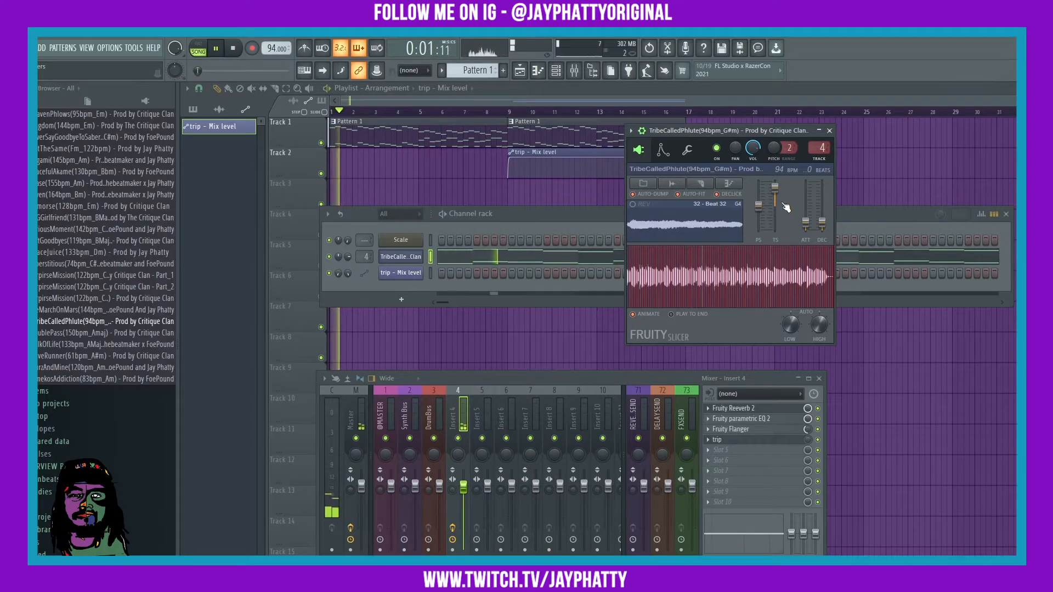
key(space)
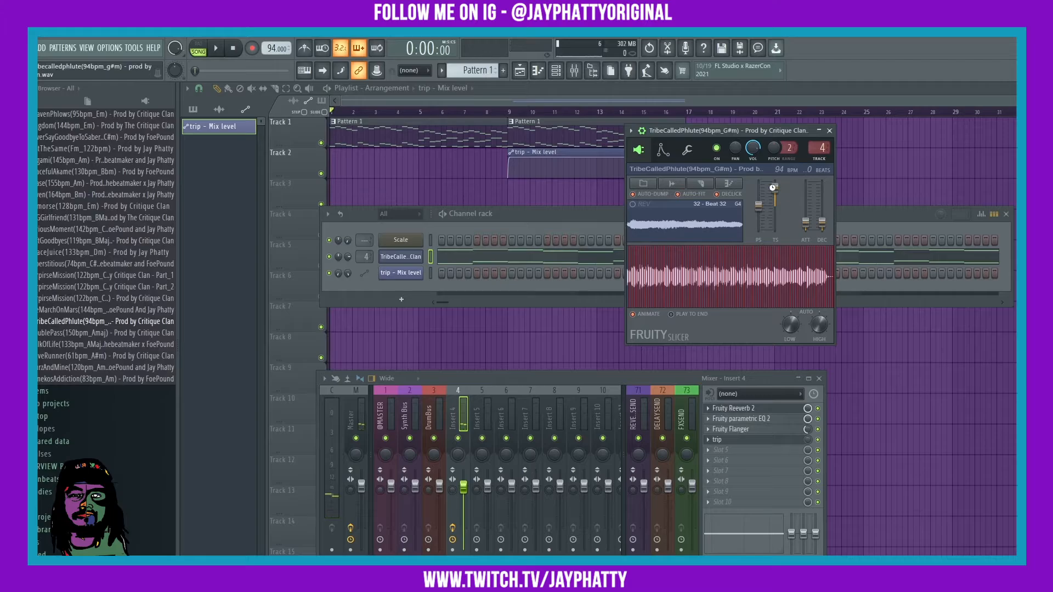
right_click(775, 189)
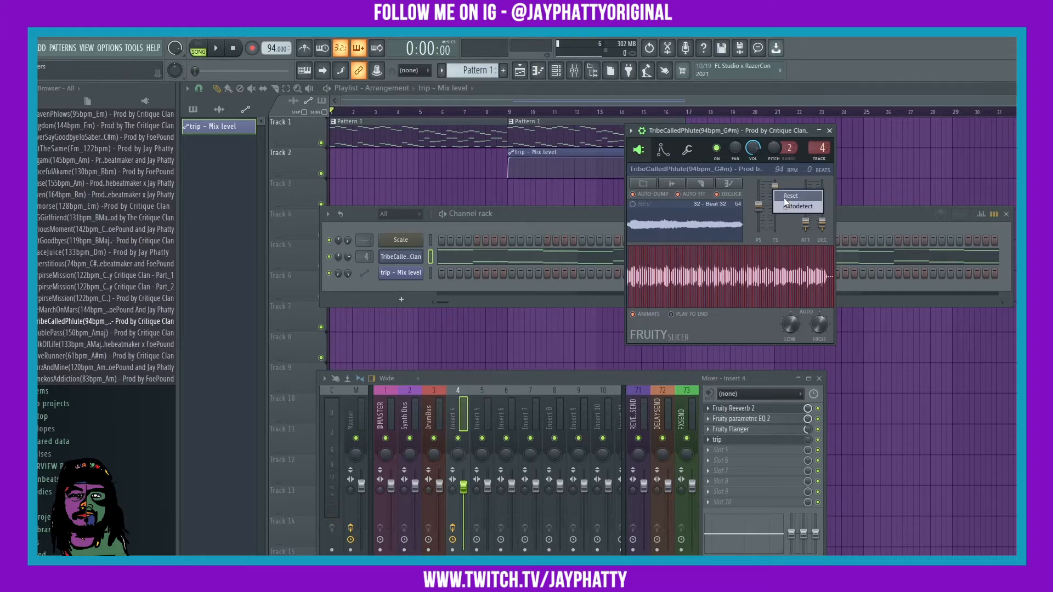
click(784, 196)
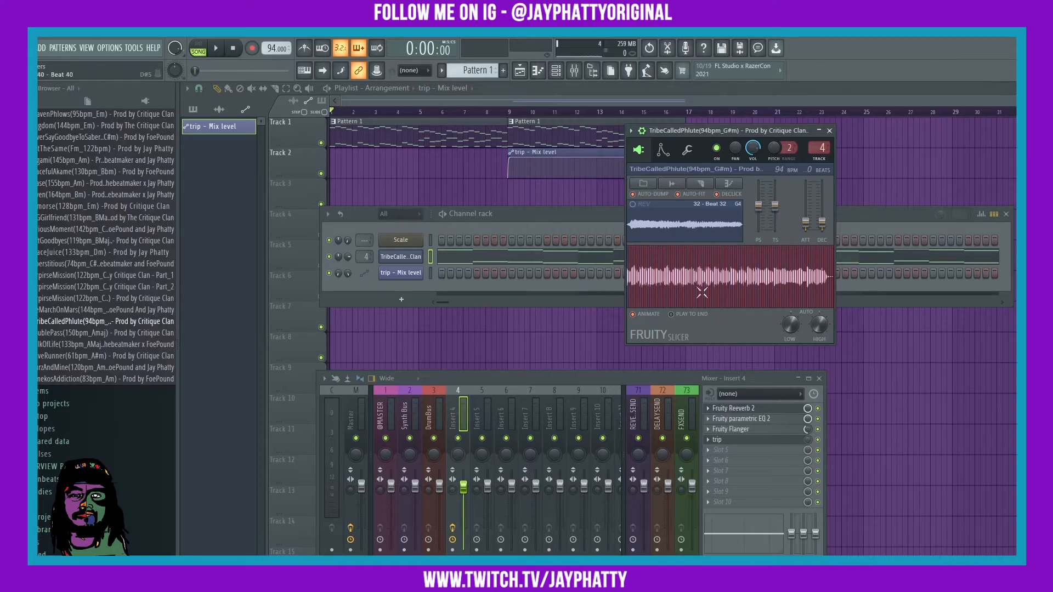
click(729, 282)
click(741, 275)
click(764, 284)
click(829, 131)
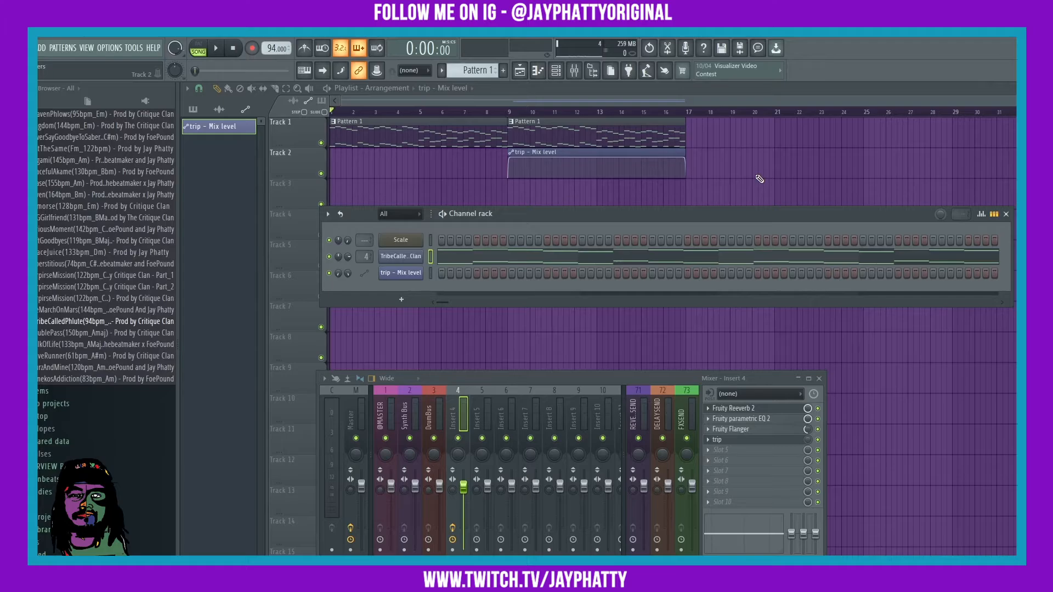
click(415, 259)
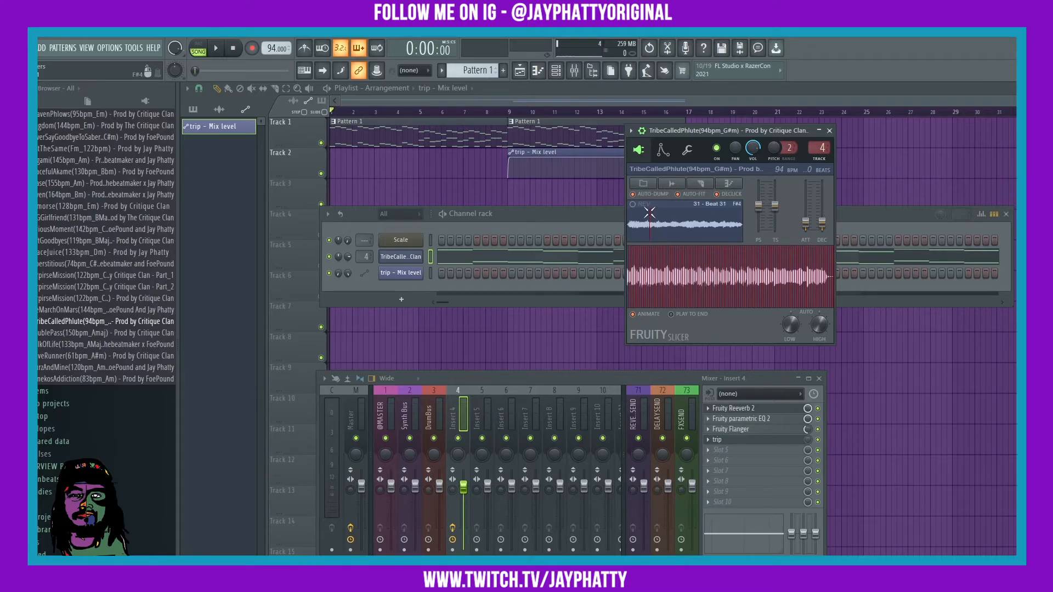
click(700, 185)
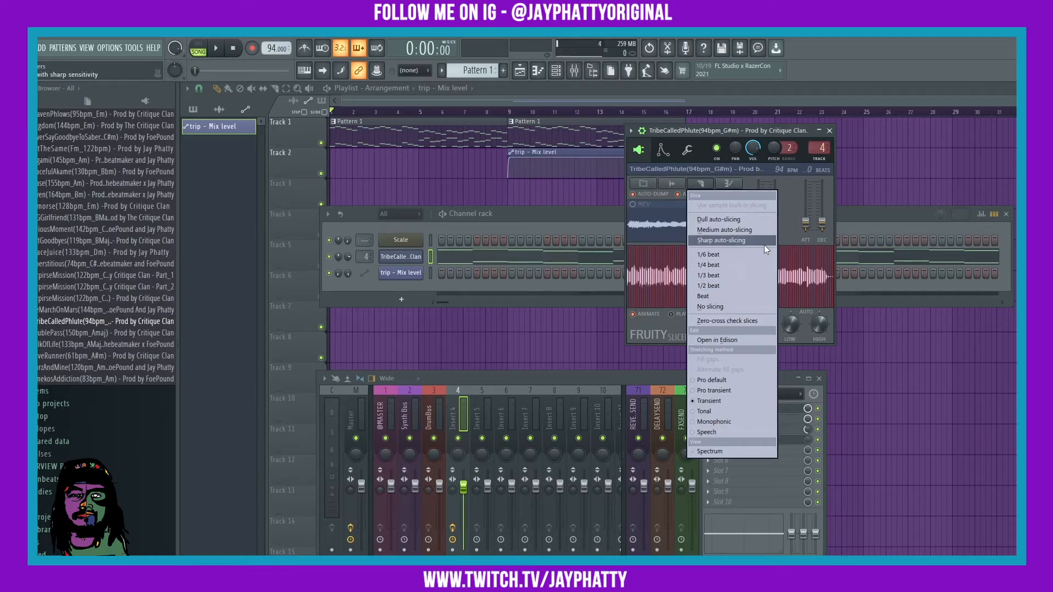
click(794, 230)
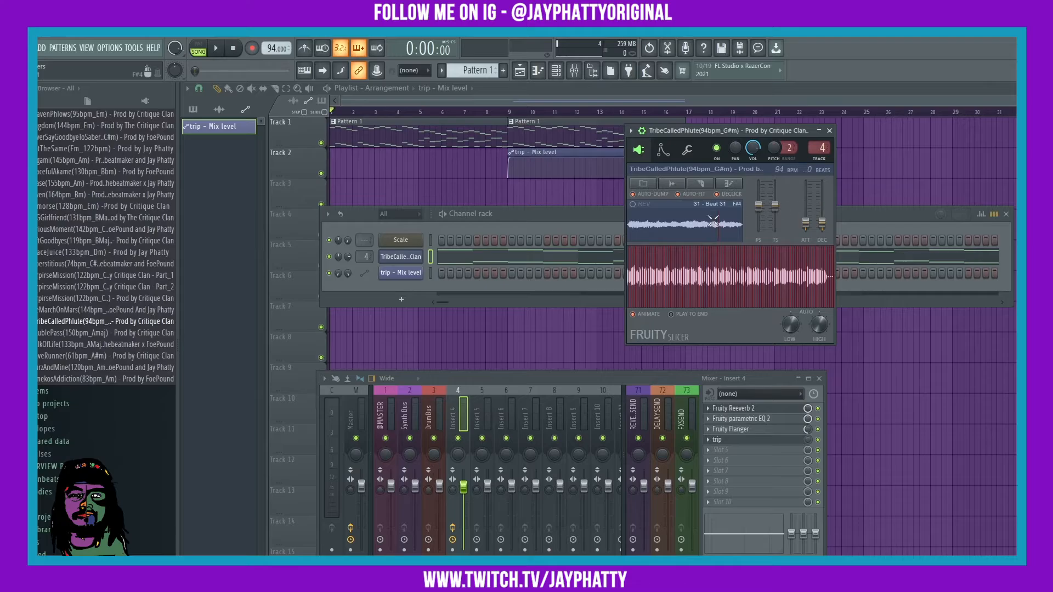